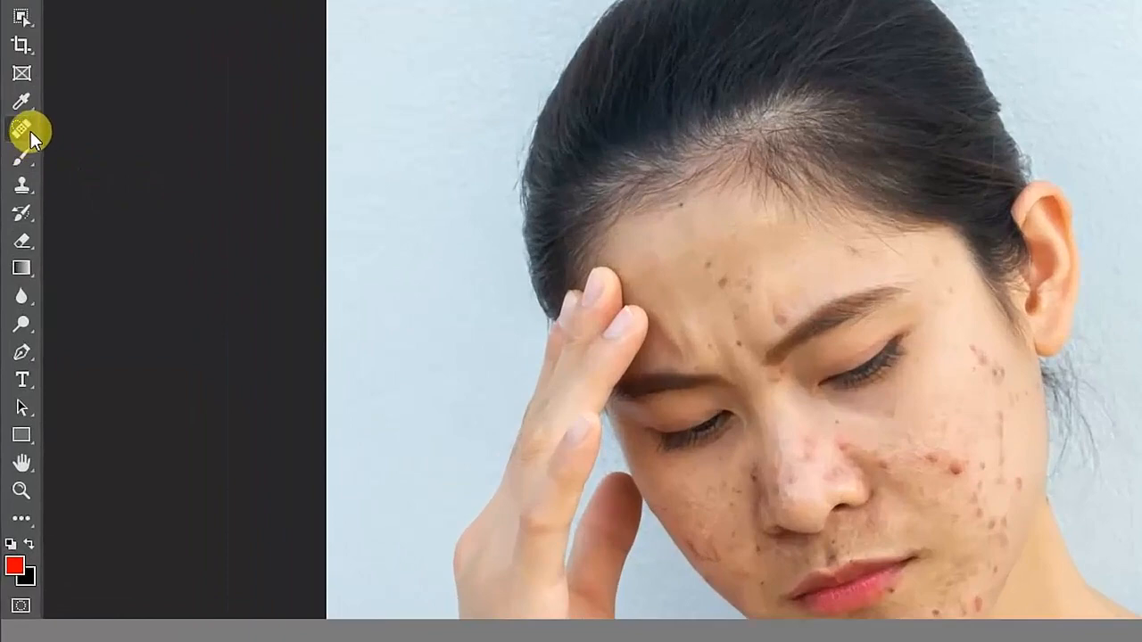
# - Remove the dark spots on the temple and the outer cheek beside the ear with the Spot Healing Brush
pyautogui.rightClick(30, 131)
pyautogui.click(188, 128)
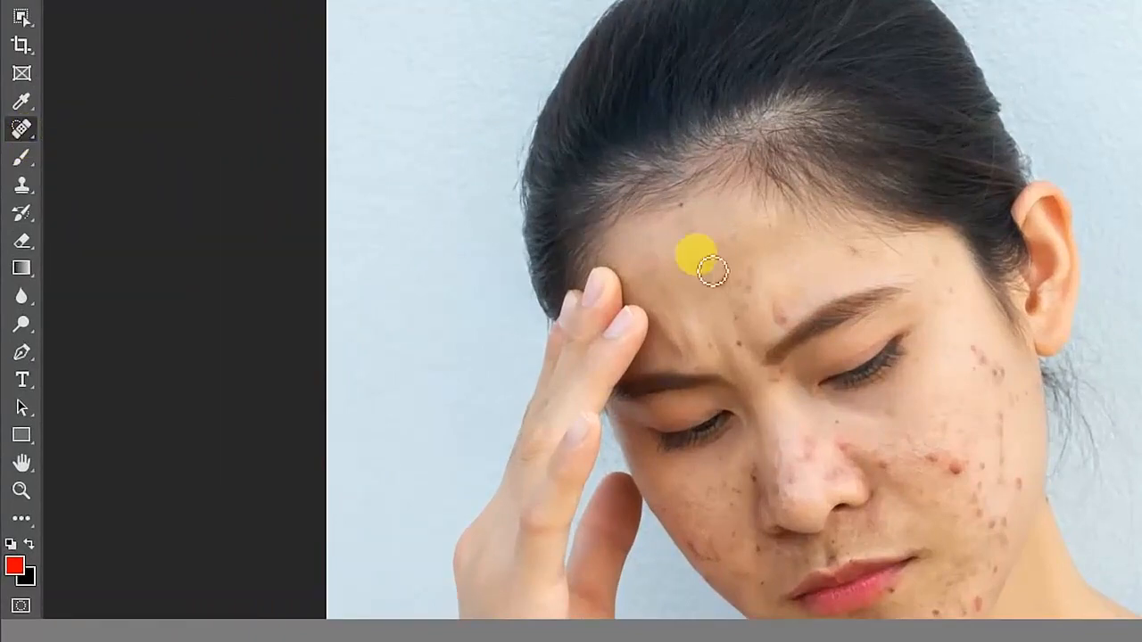
pyautogui.scroll(10, 990, 424)
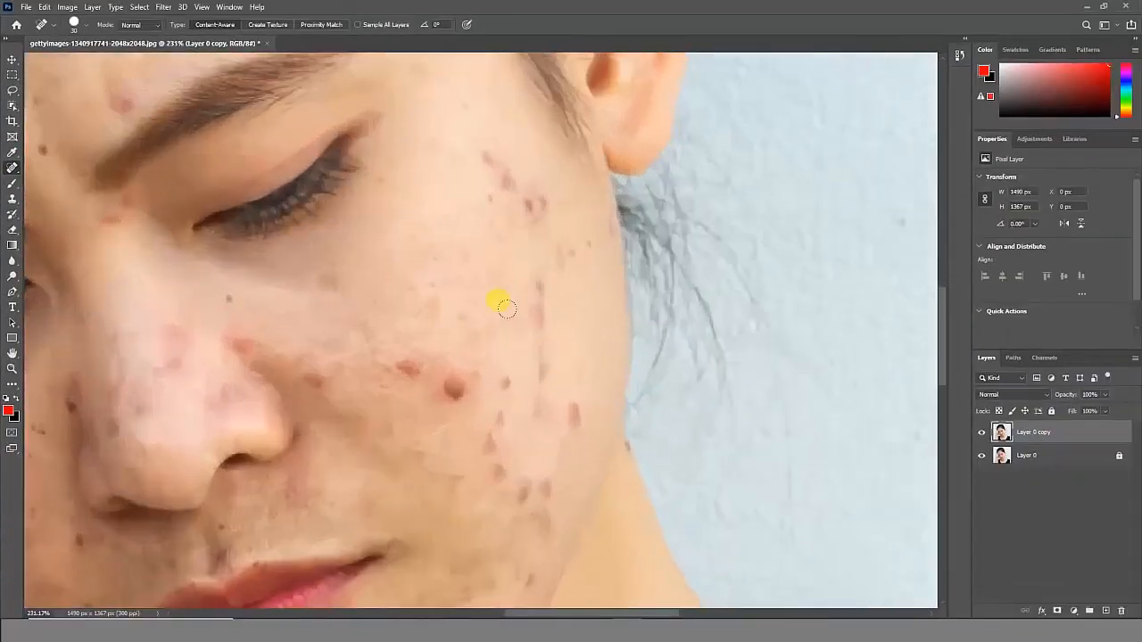
pyautogui.moveTo(507, 308); pyautogui.dragTo(661, 546)
pyautogui.moveTo(576, 370); pyautogui.dragTo(730, 415)
pyautogui.keyDown('alt'); pyautogui.click(724, 412); pyautogui.keyUp('alt')
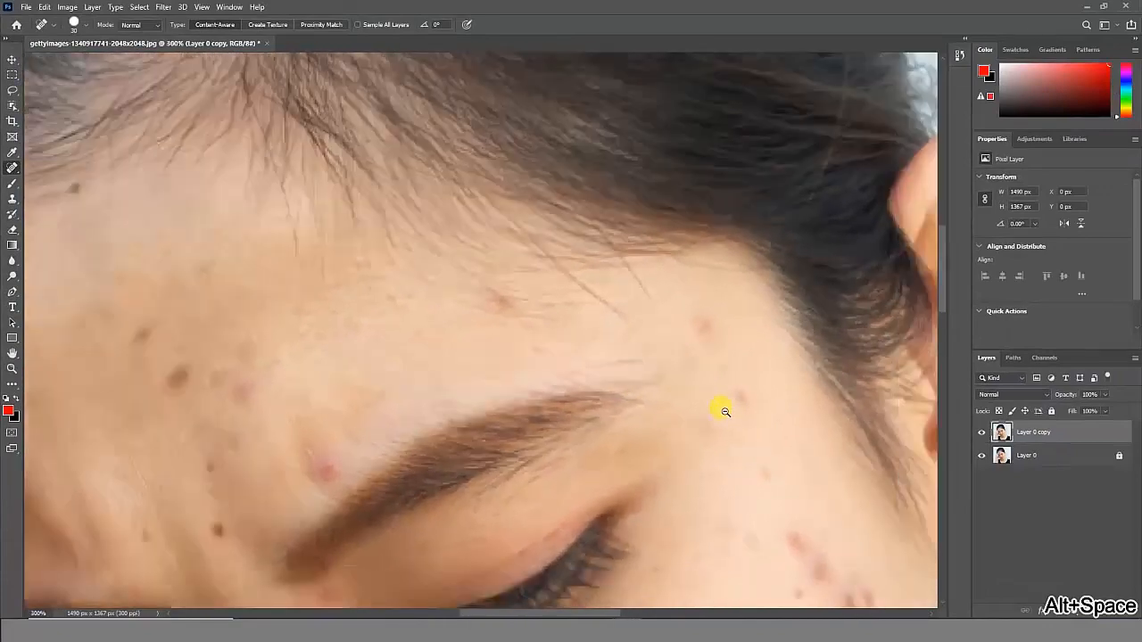
pyautogui.keyDown('alt'); pyautogui.click(724, 409); pyautogui.keyUp('alt')
pyautogui.moveTo(745, 513); pyautogui.dragTo(663, 403)
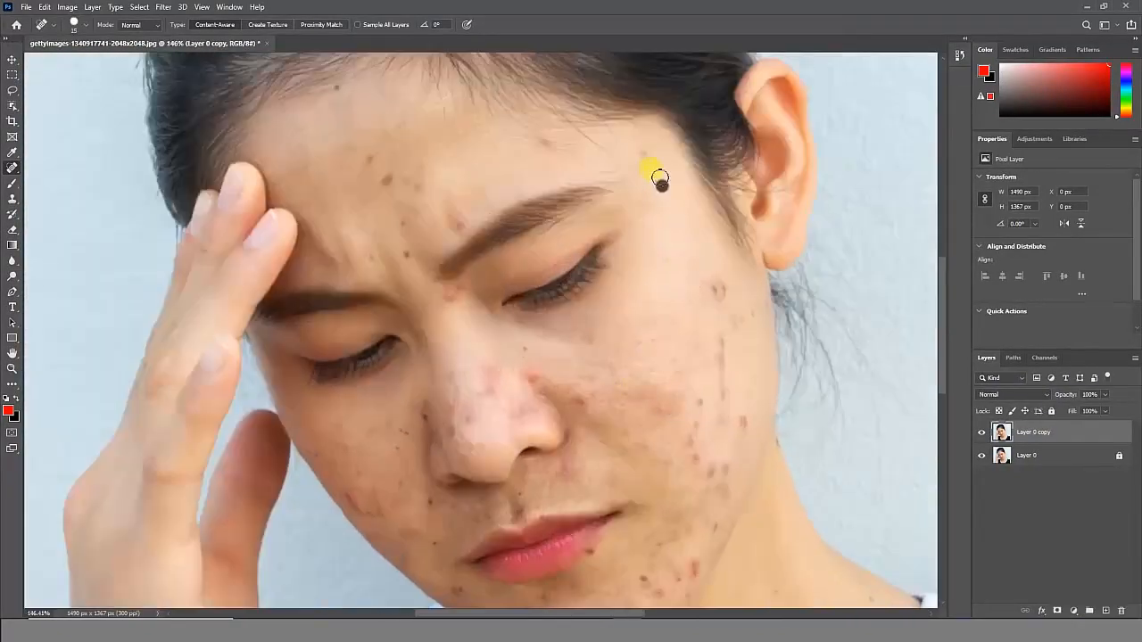
pyautogui.moveTo(724, 321)
pyautogui.mouseDown()
pyautogui.moveTo(723, 360)
pyautogui.moveTo(687, 334)
pyautogui.mouseUp()
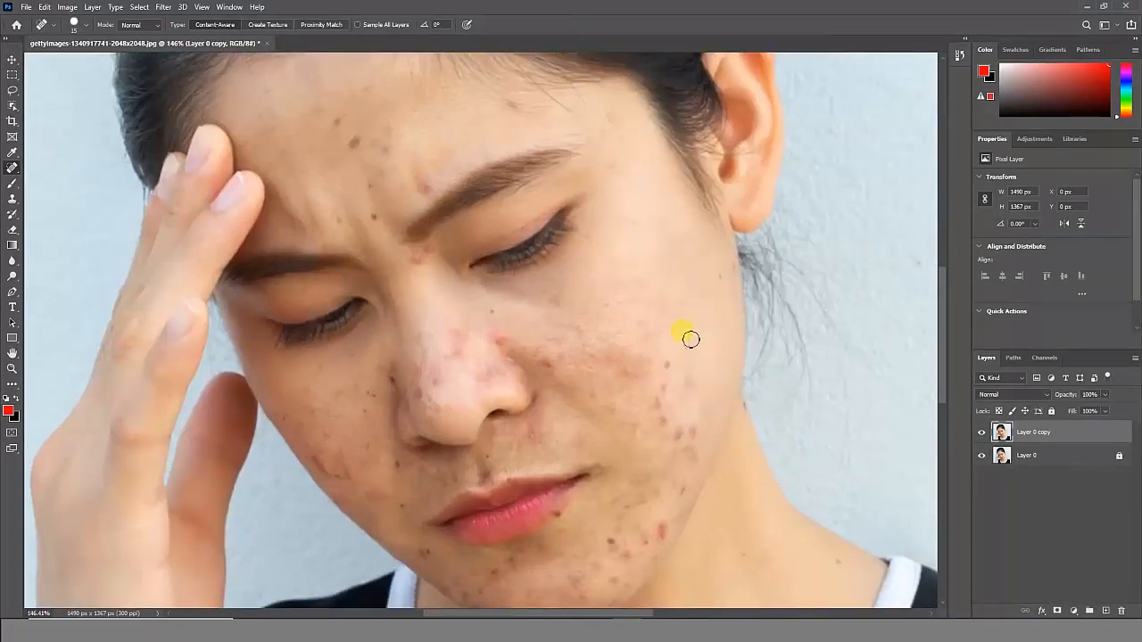
# - Heal the remaining acne marks along the jaw, on the chin and on the cheek nearest the hand
pyautogui.scroll(-3, 675, 428)
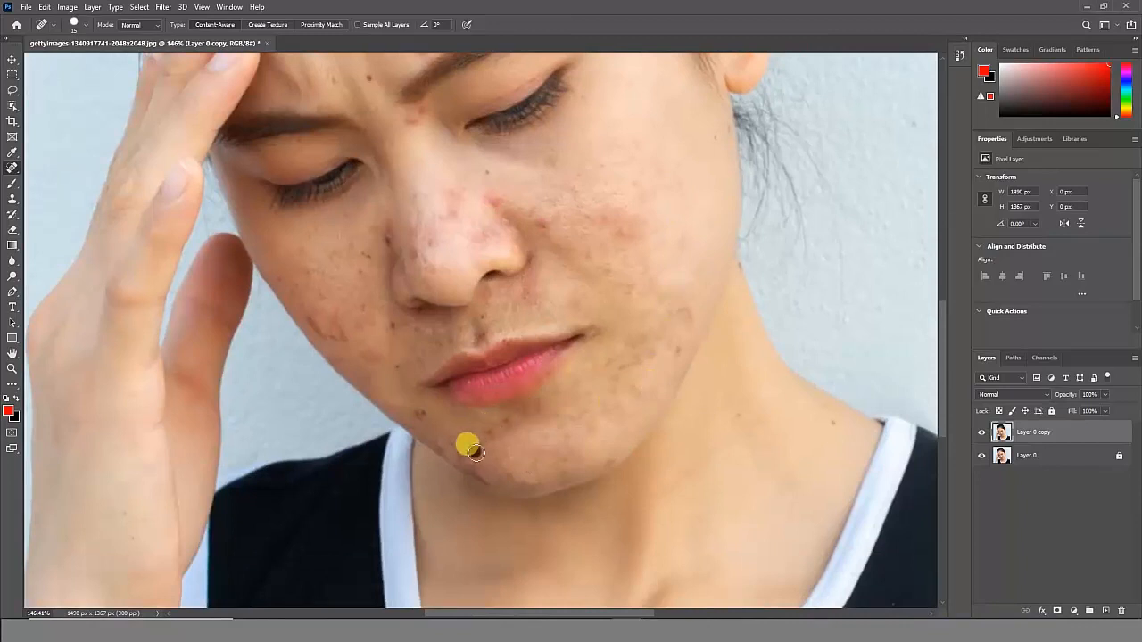
pyautogui.moveTo(426, 419); pyautogui.dragTo(426, 411)
pyautogui.moveTo(425, 411); pyautogui.dragTo(561, 497)
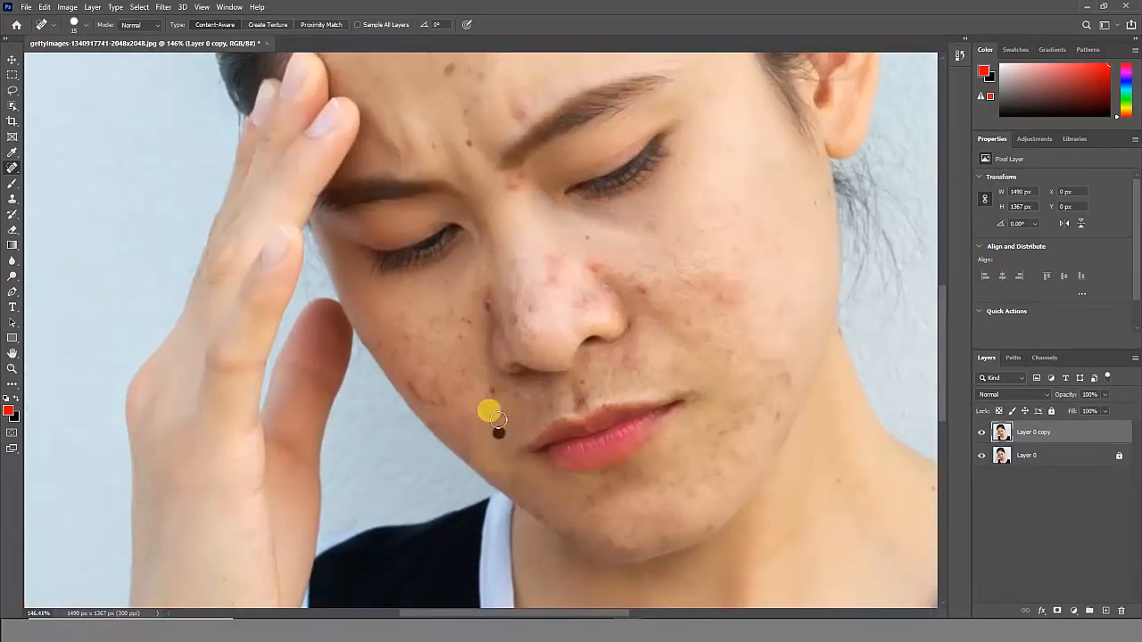
pyautogui.moveTo(415, 390); pyautogui.dragTo(415, 390)
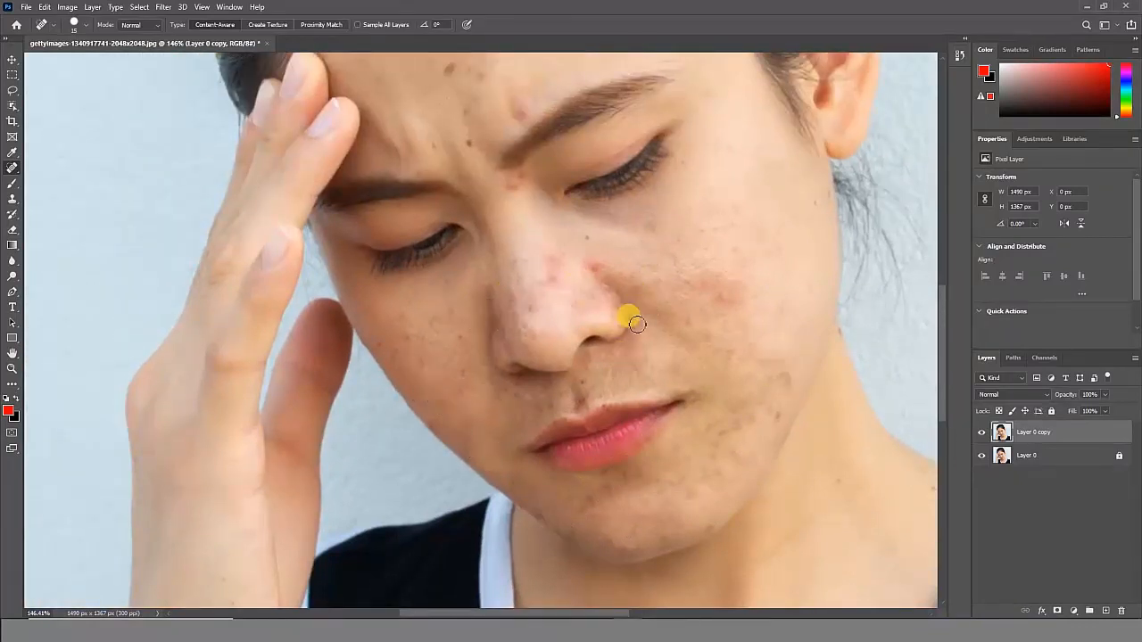
# - Heal the blemishes on the forehead, between the eyebrows and on the nose
pyautogui.moveTo(704, 309); pyautogui.dragTo(775, 523)
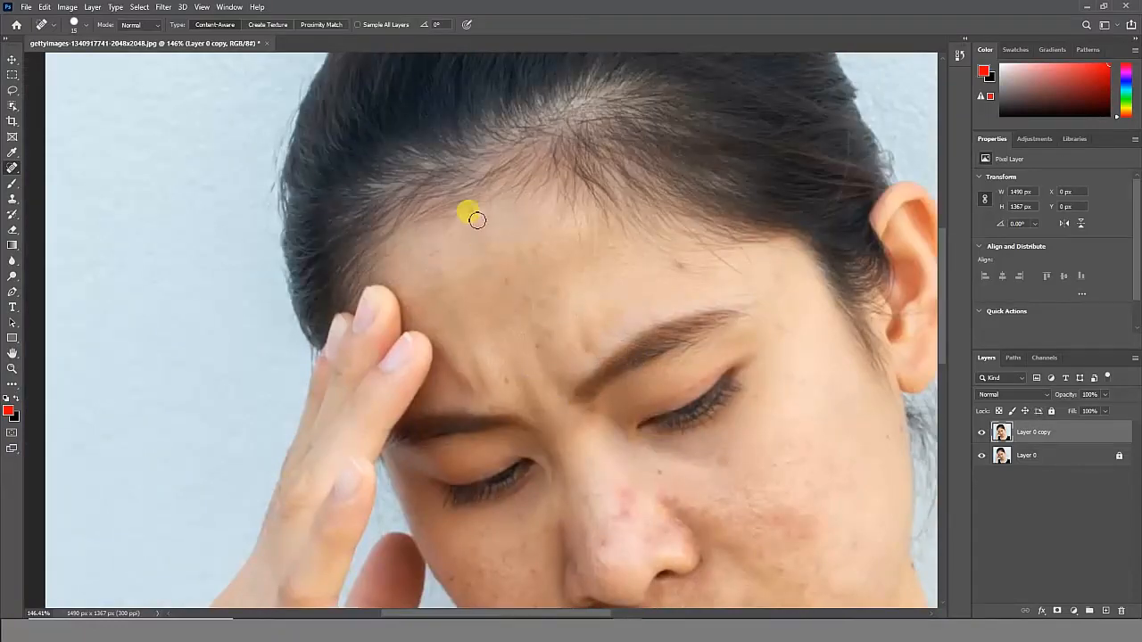
pyautogui.moveTo(657, 467); pyautogui.dragTo(630, 331)
pyautogui.scroll(-1, 630, 331)
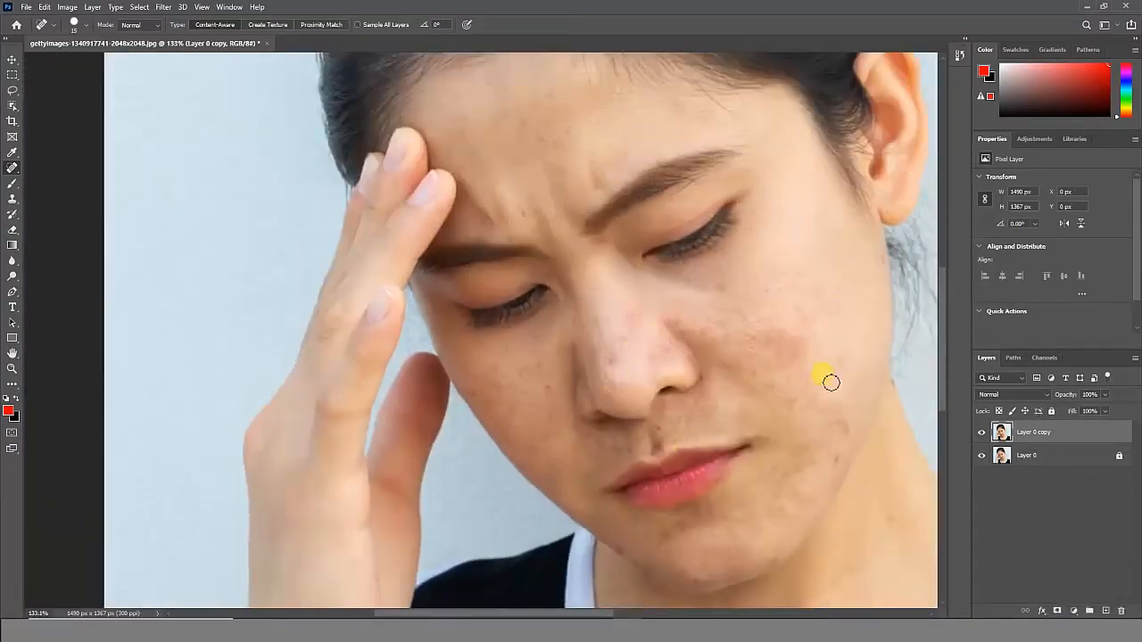
# - Touch up the last small spots around the mouth and chin with the Spot Healing Brush
pyautogui.hotkey('ctrl', '0')
pyautogui.scroll(5, 464, 456)
pyautogui.scroll(2, 464, 433)
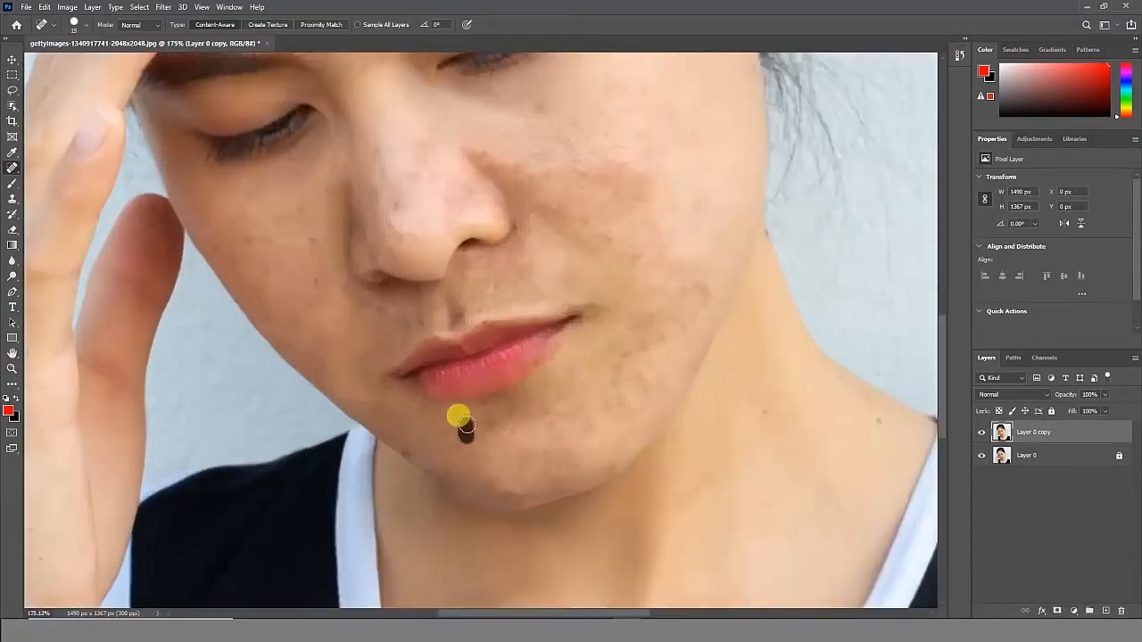
pyautogui.scroll(-2, 518, 424)
pyautogui.hotkey('ctrl', '0')
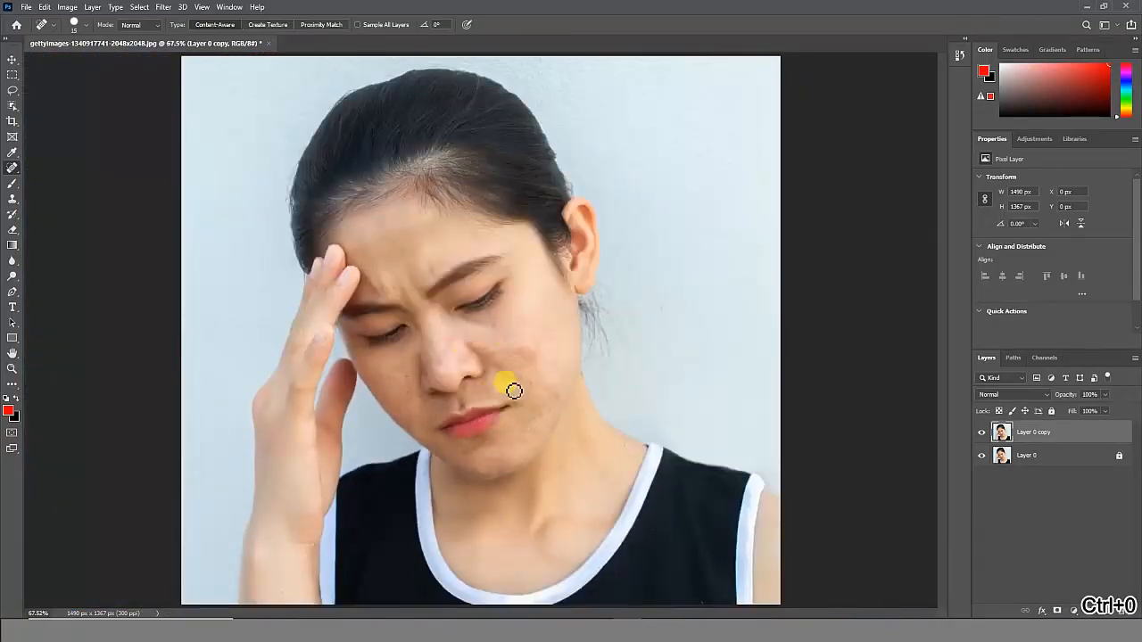
# - Toggle the visibility of Layer 0 copy to compare the retouched skin with the original photo
pyautogui.click(982, 432)
pyautogui.click(982, 433)
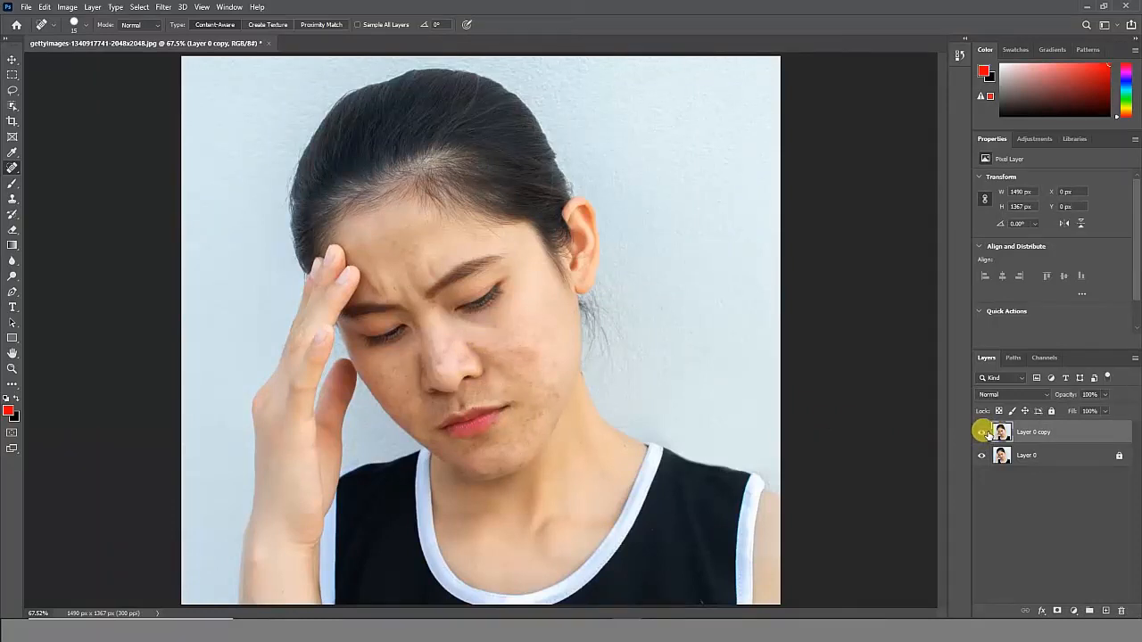
pyautogui.click(982, 432)
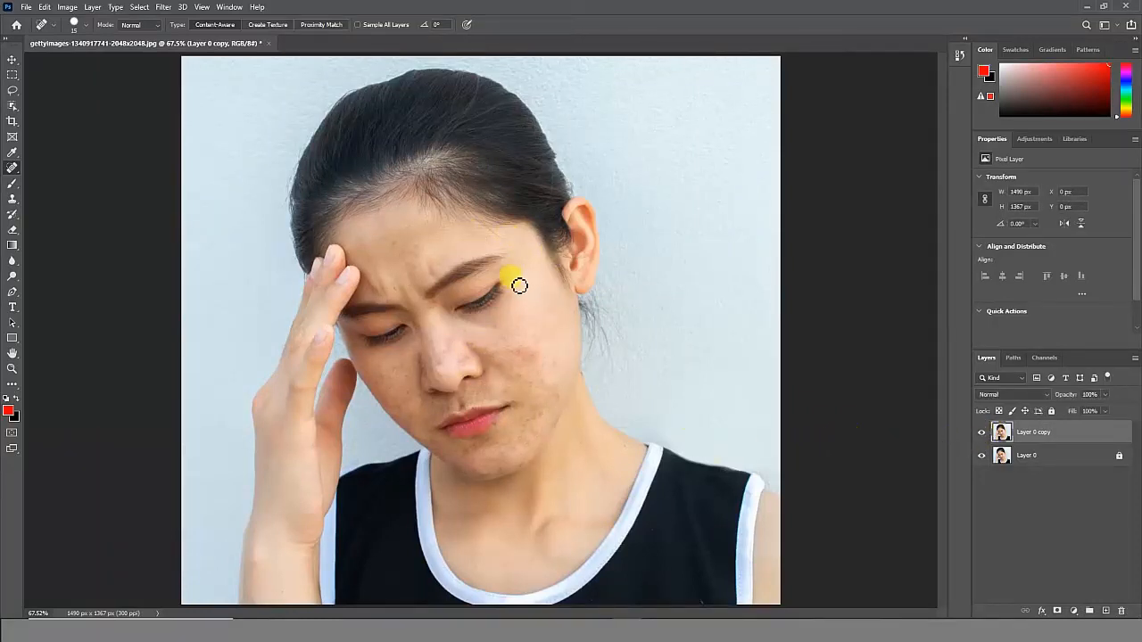
# - Switch to the Move tool and duplicate the retouched Layer 0 copy twice, keeping the default layer names
pyautogui.click(12, 60)
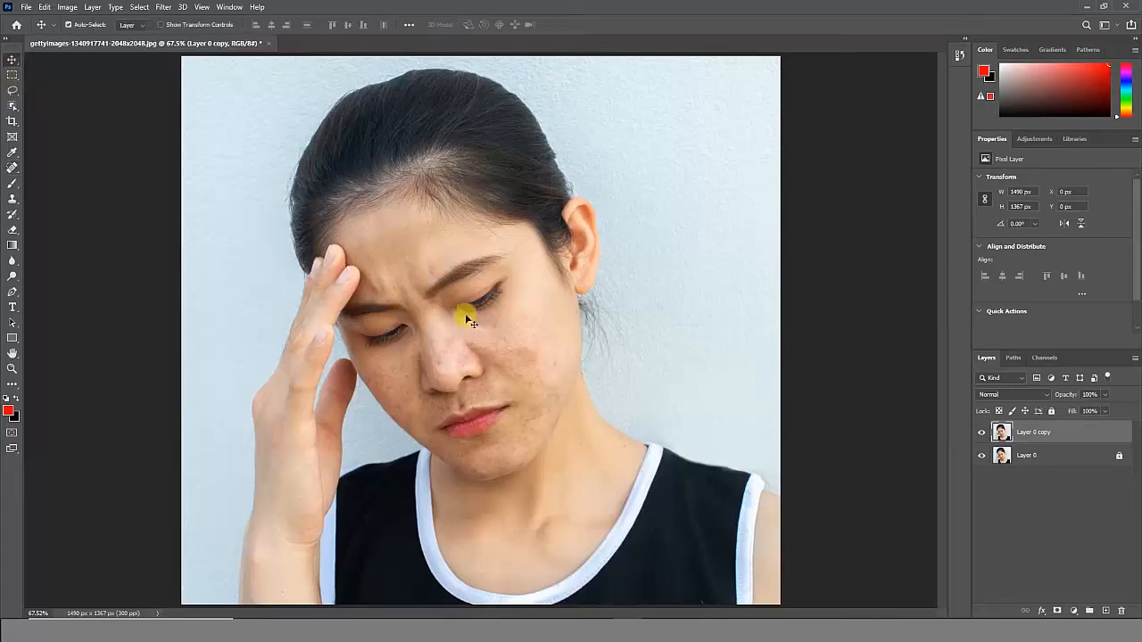
pyautogui.scroll(3, 501, 349)
pyautogui.scroll(-1, 502, 350)
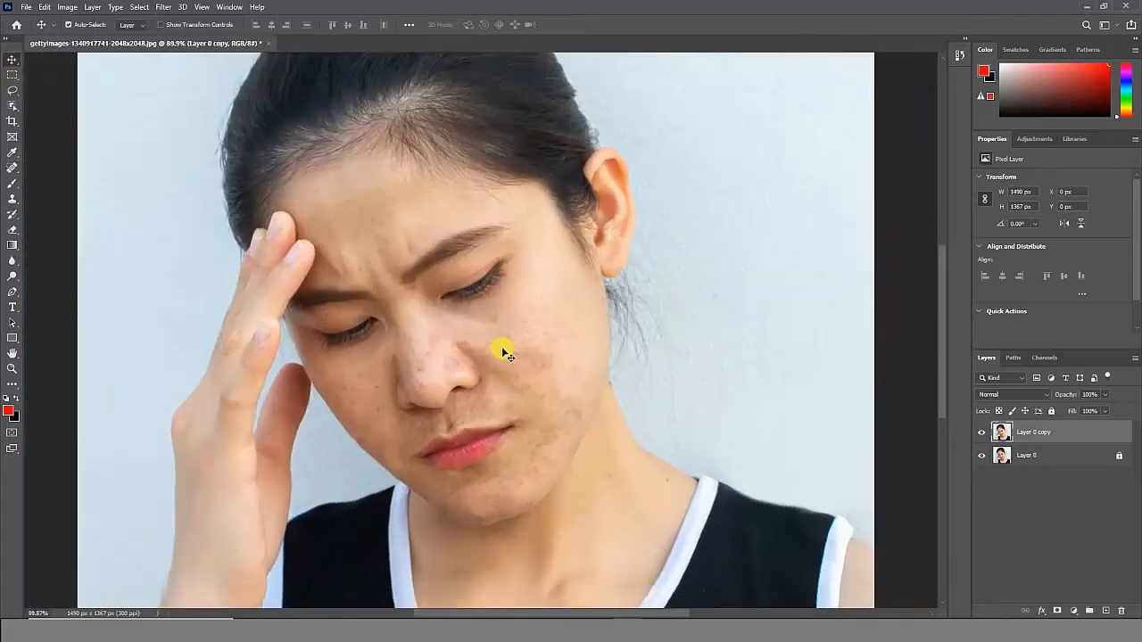
pyautogui.scroll(-1, 501, 353)
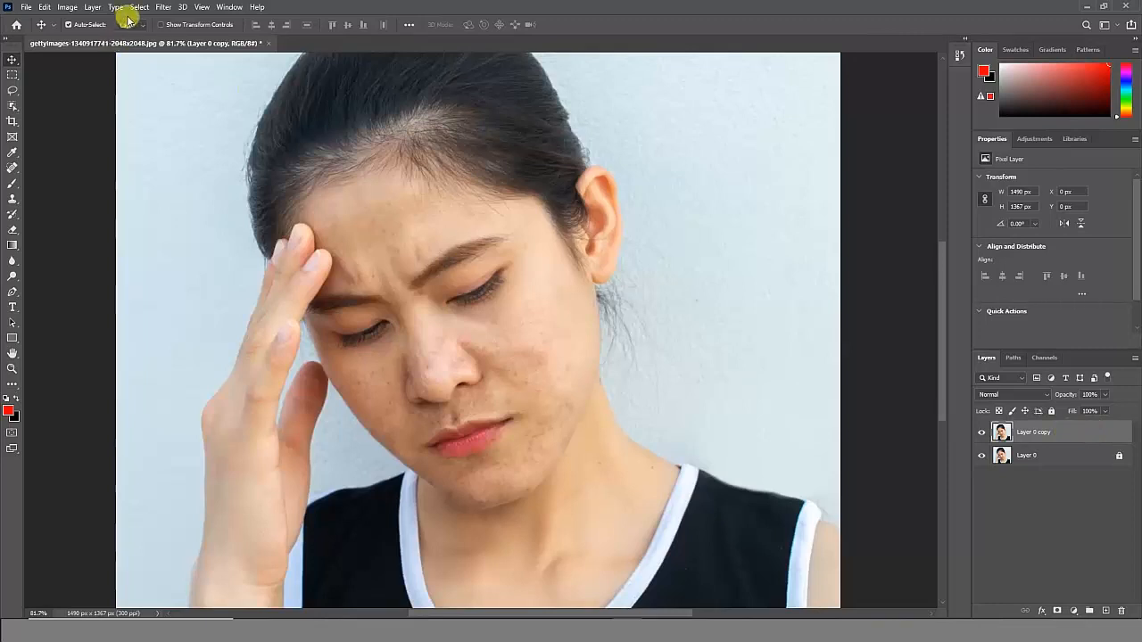
pyautogui.click(92, 11)
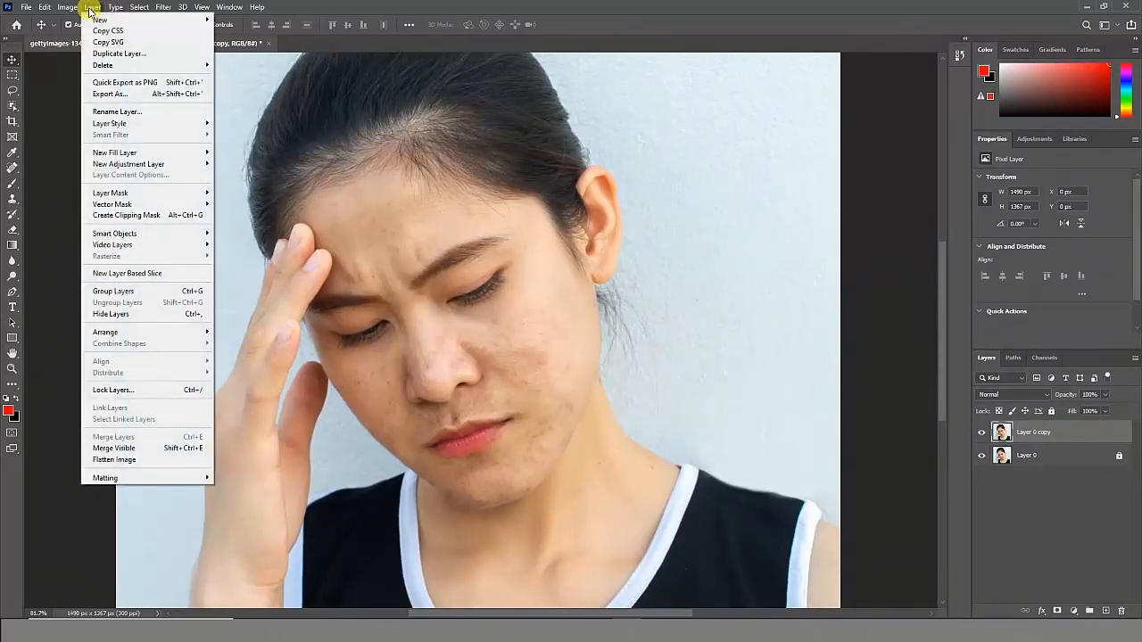
pyautogui.click(111, 51)
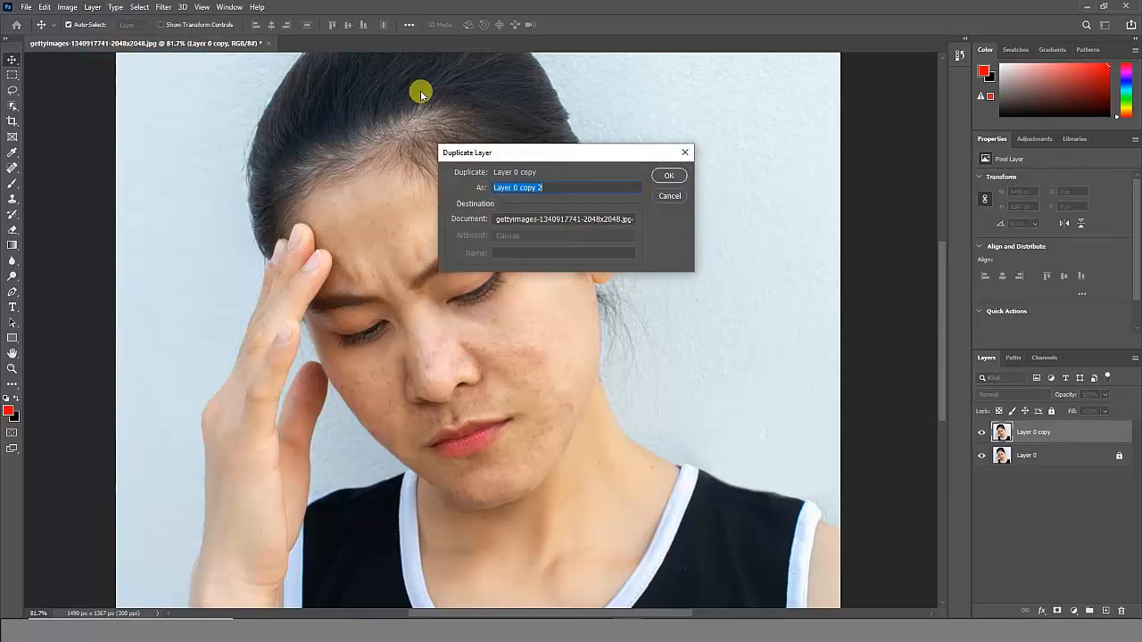
pyautogui.click(669, 177)
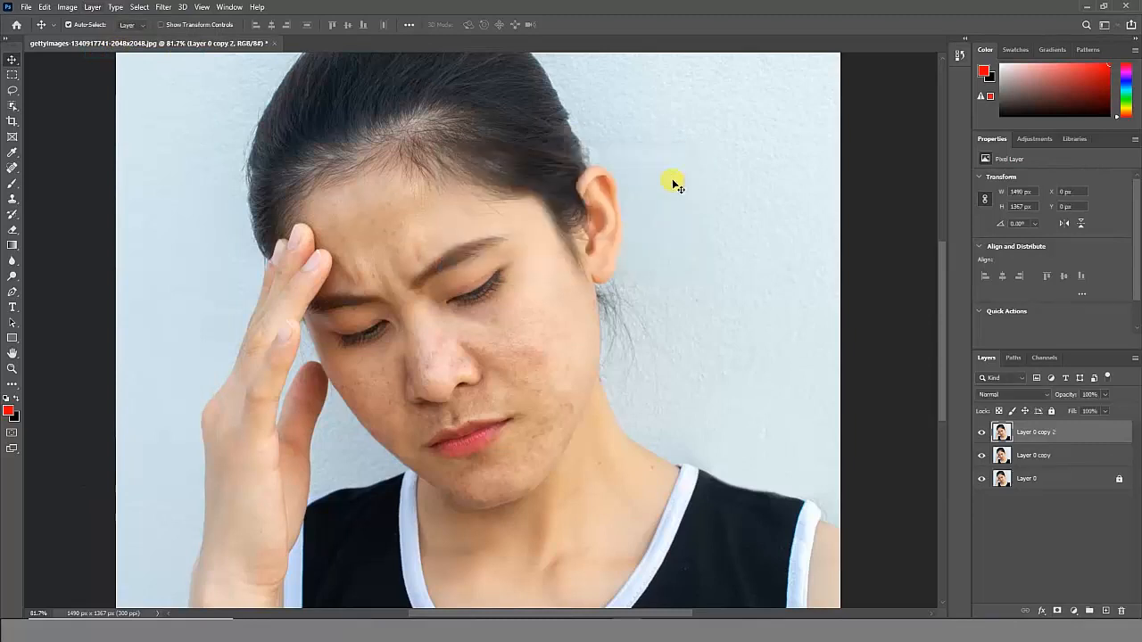
pyautogui.click(93, 12)
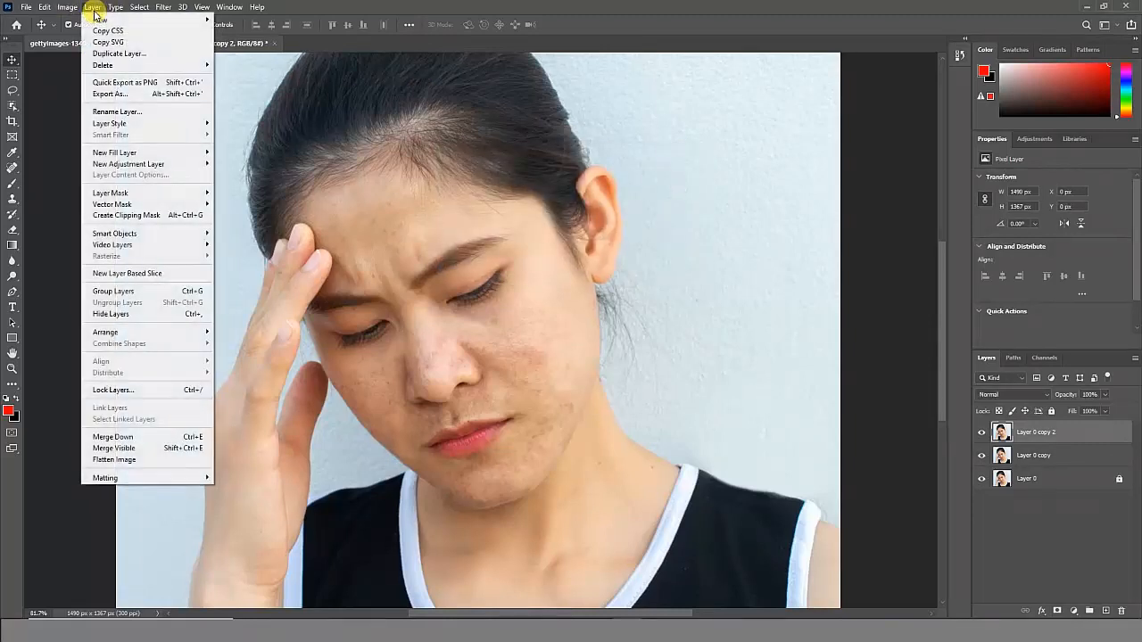
pyautogui.click(178, 56)
pyautogui.click(669, 177)
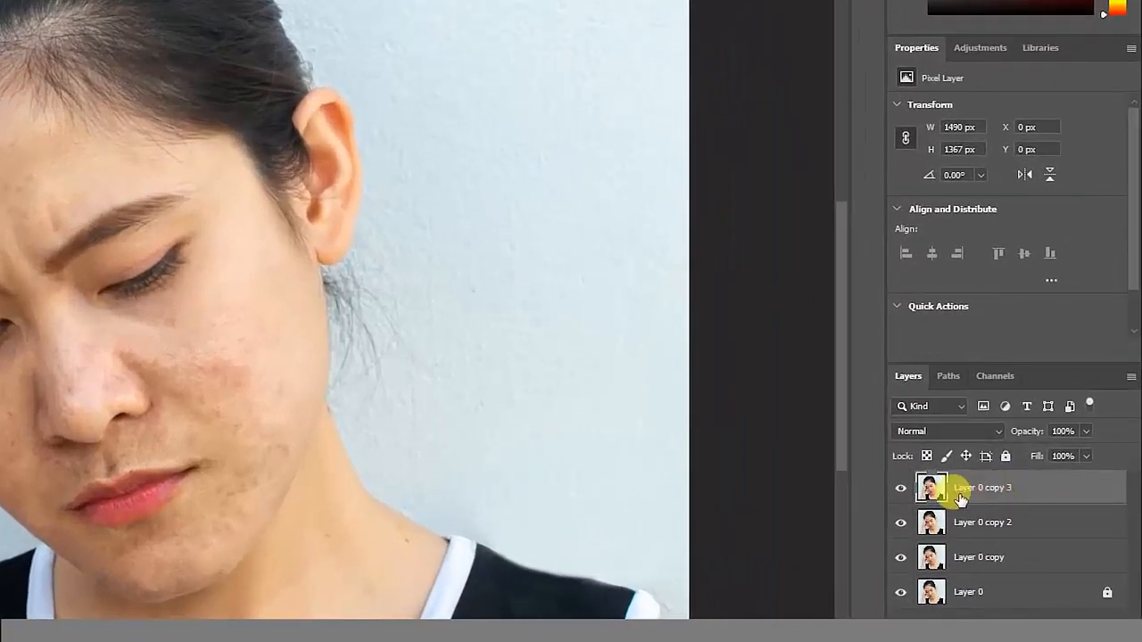
# - Convert both Layer 0 copy 3 and Layer 0 copy 2 to smart objects
pyautogui.rightClick(1055, 496)
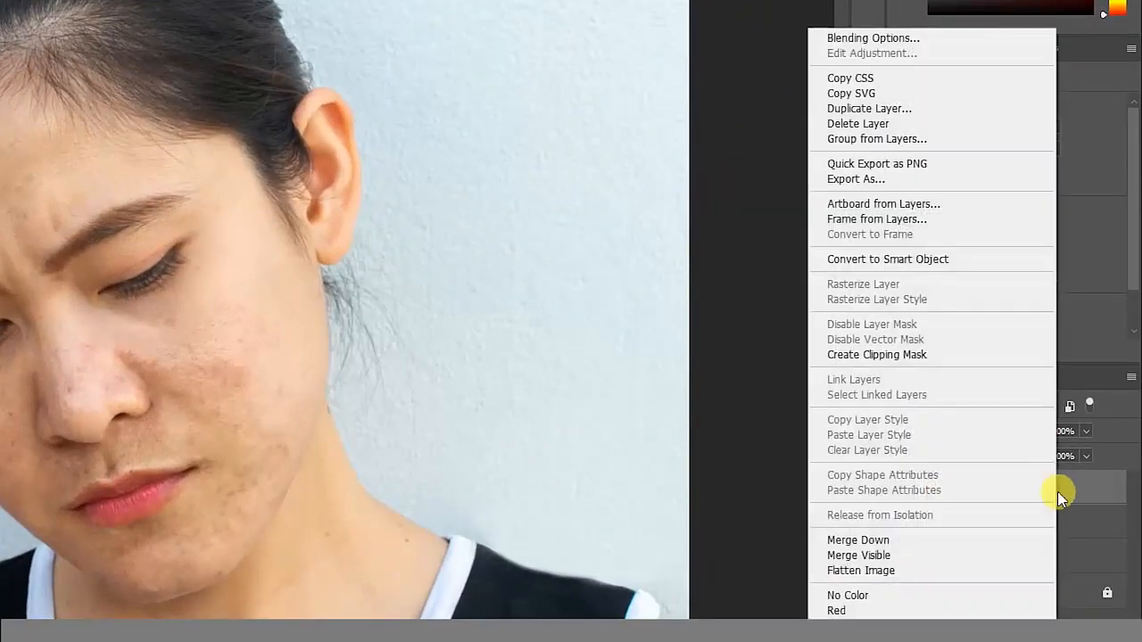
pyautogui.click(989, 270)
pyautogui.click(1027, 525)
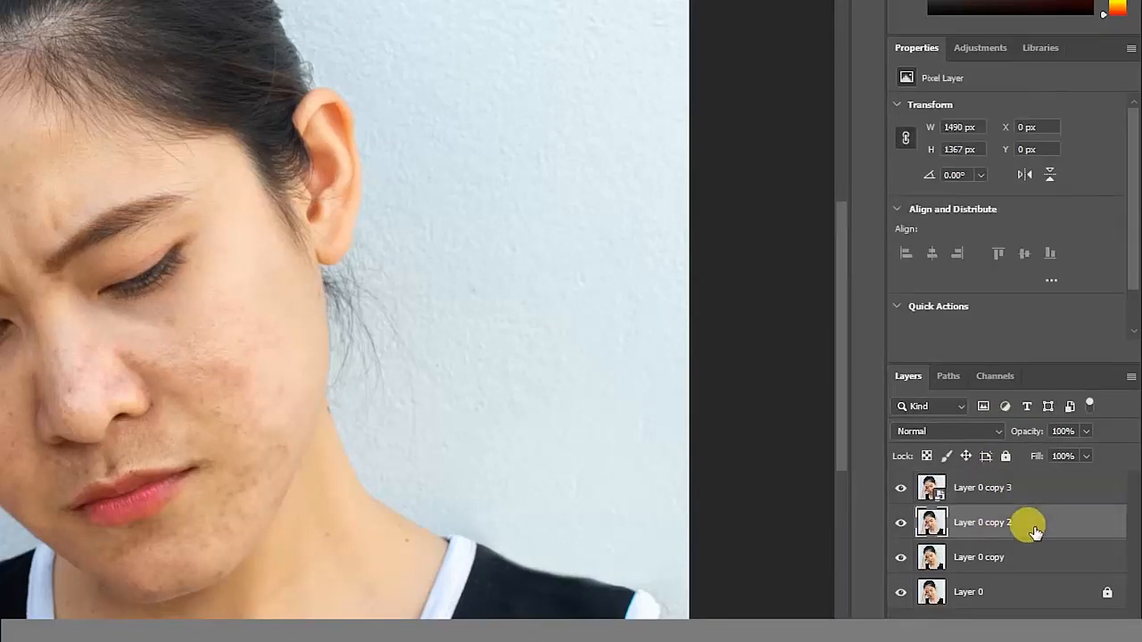
pyautogui.rightClick(1042, 527)
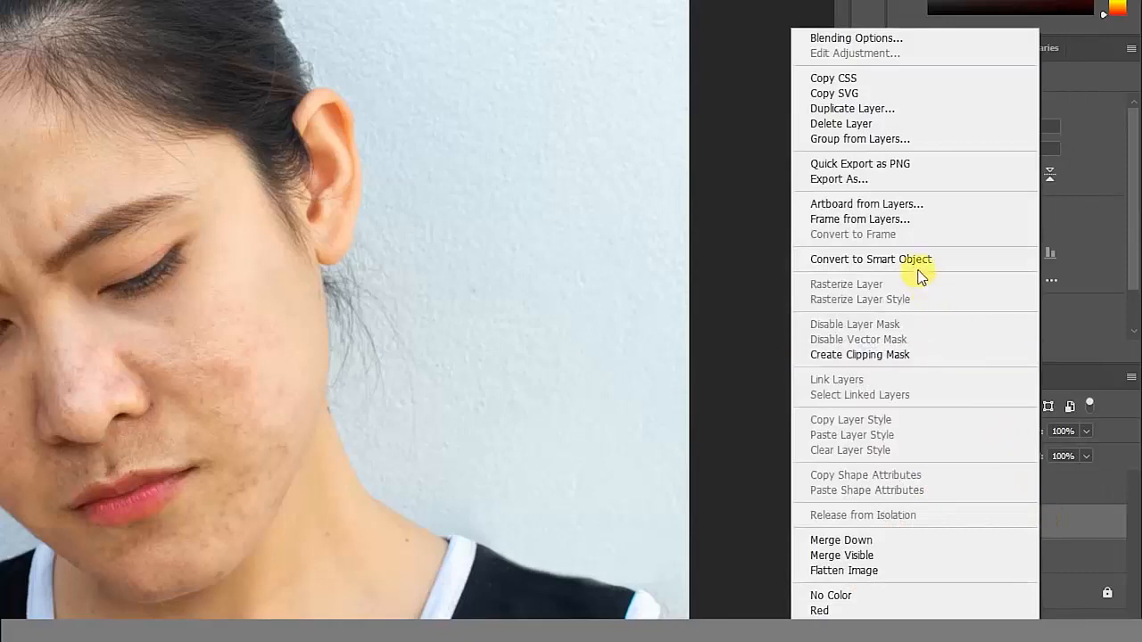
pyautogui.click(917, 265)
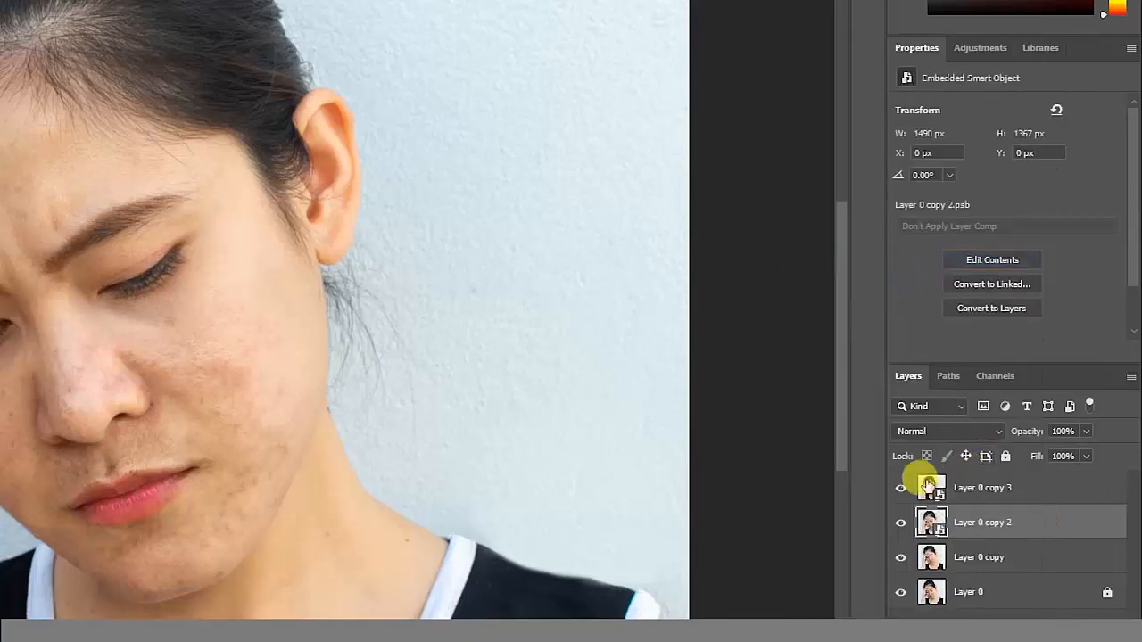
# - Hide Layer 0 copy 3 and apply a Gaussian Blur with a 15-pixel radius to Layer 0 copy 2
pyautogui.click(900, 487)
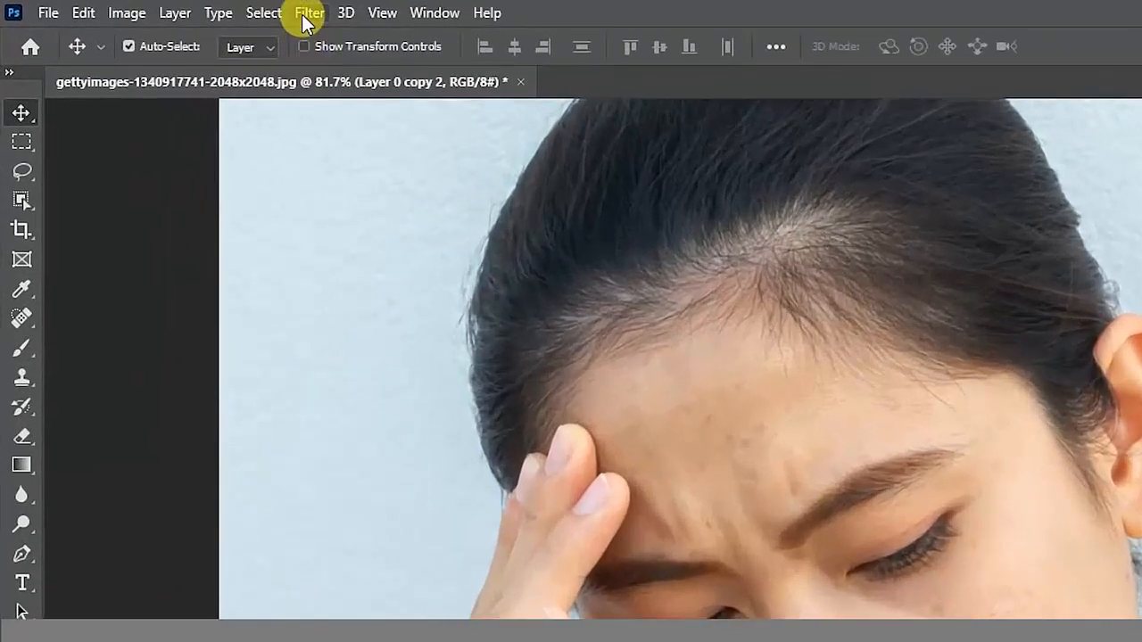
pyautogui.click(162, 8)
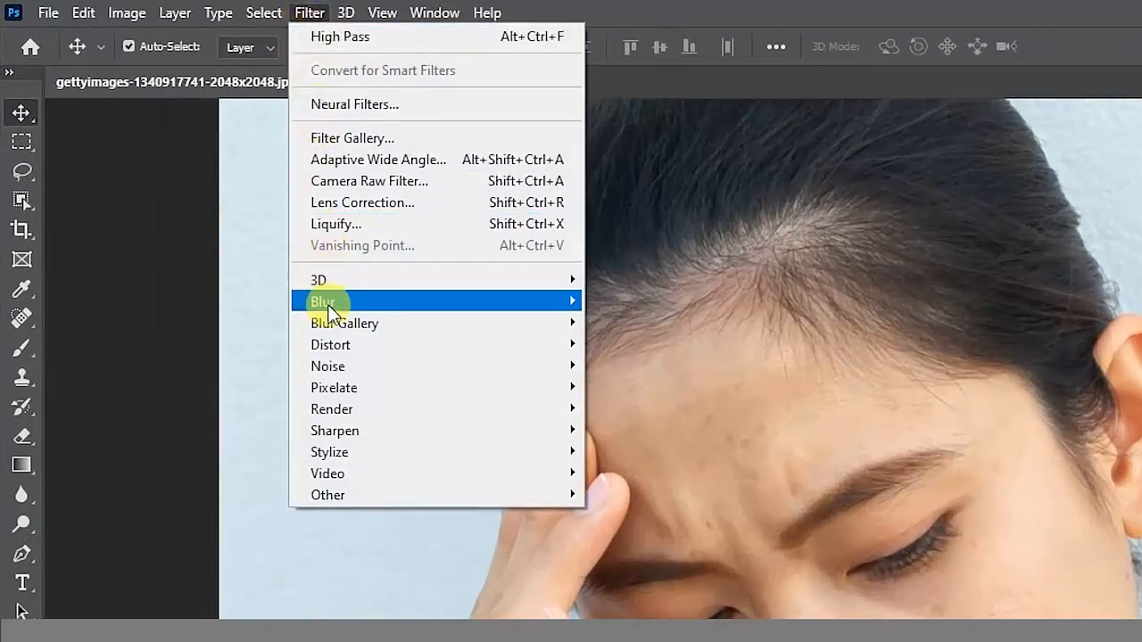
pyautogui.moveTo(329, 306)
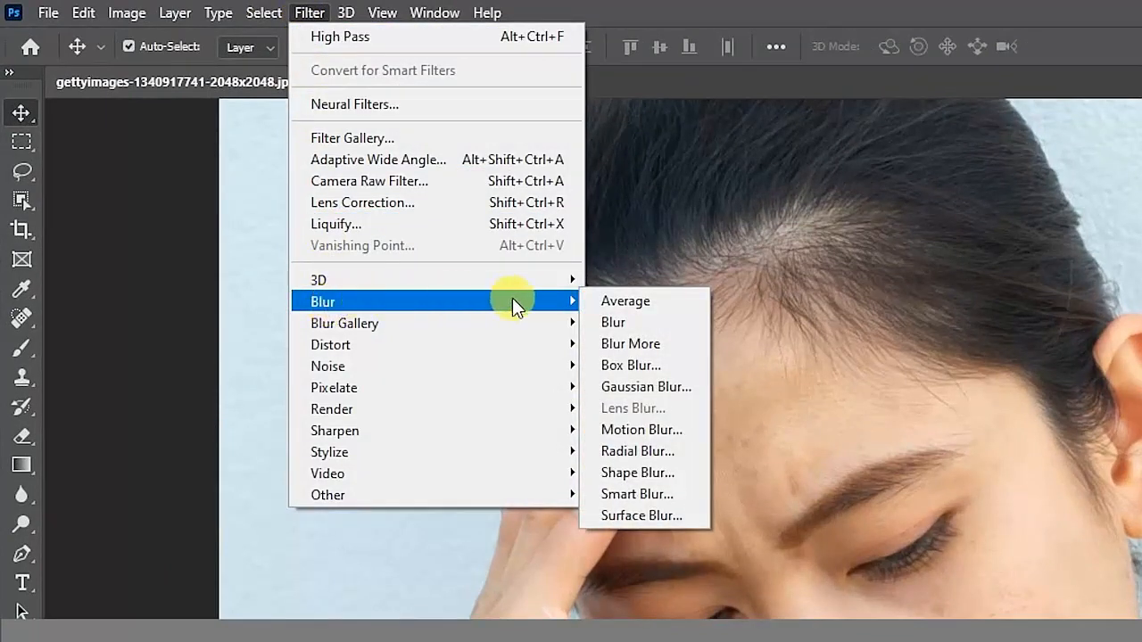
pyautogui.click(651, 386)
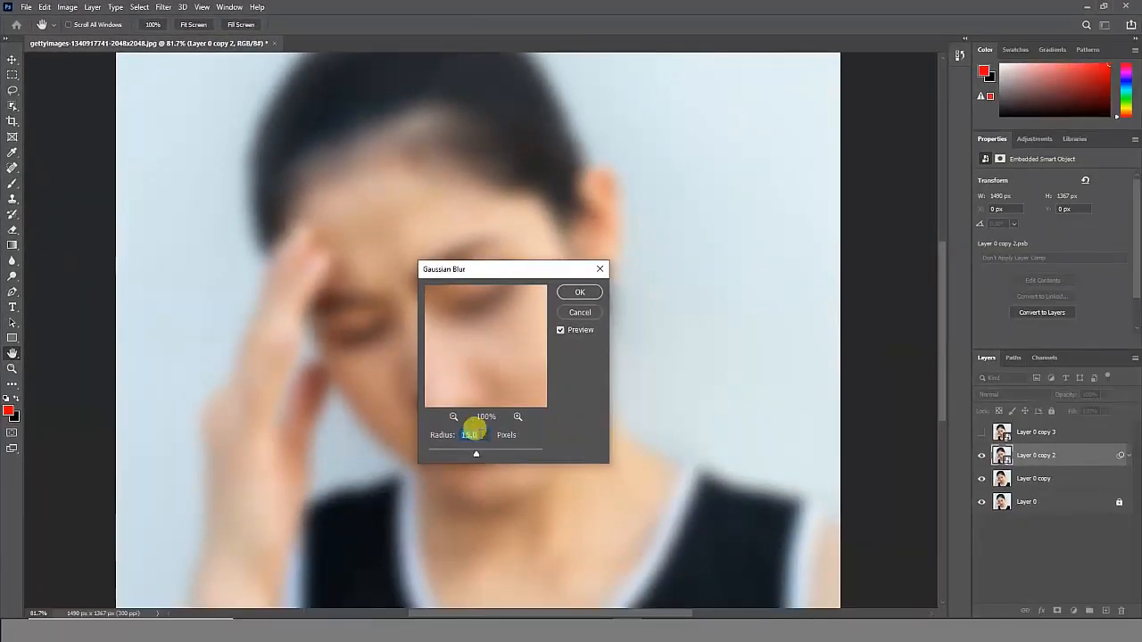
pyautogui.write('1')
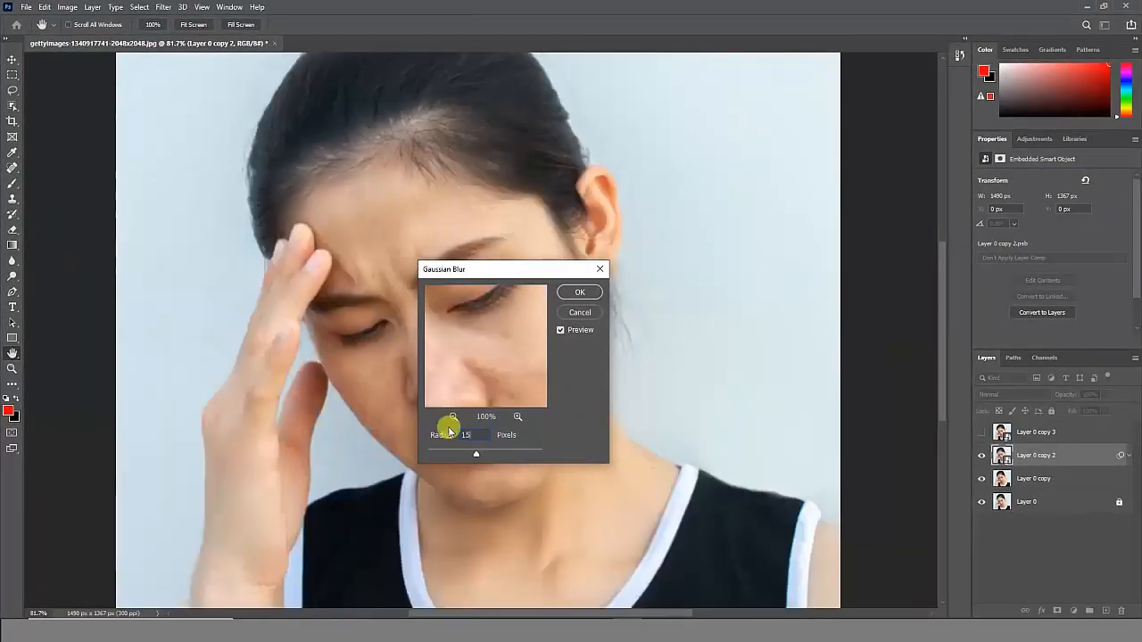
pyautogui.write('5')
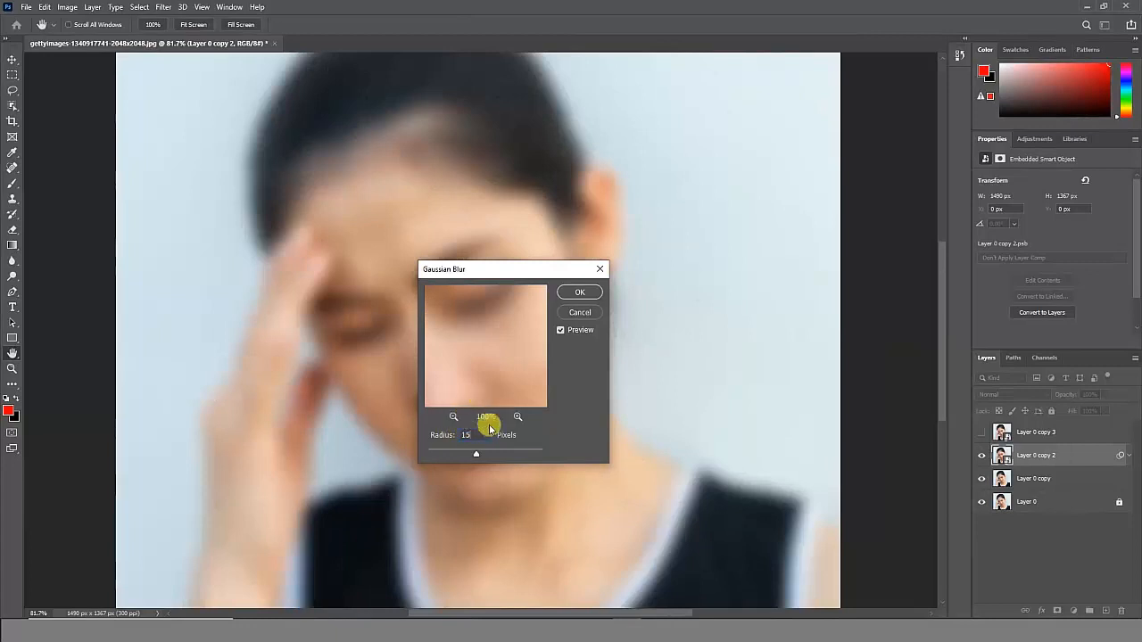
pyautogui.click(578, 293)
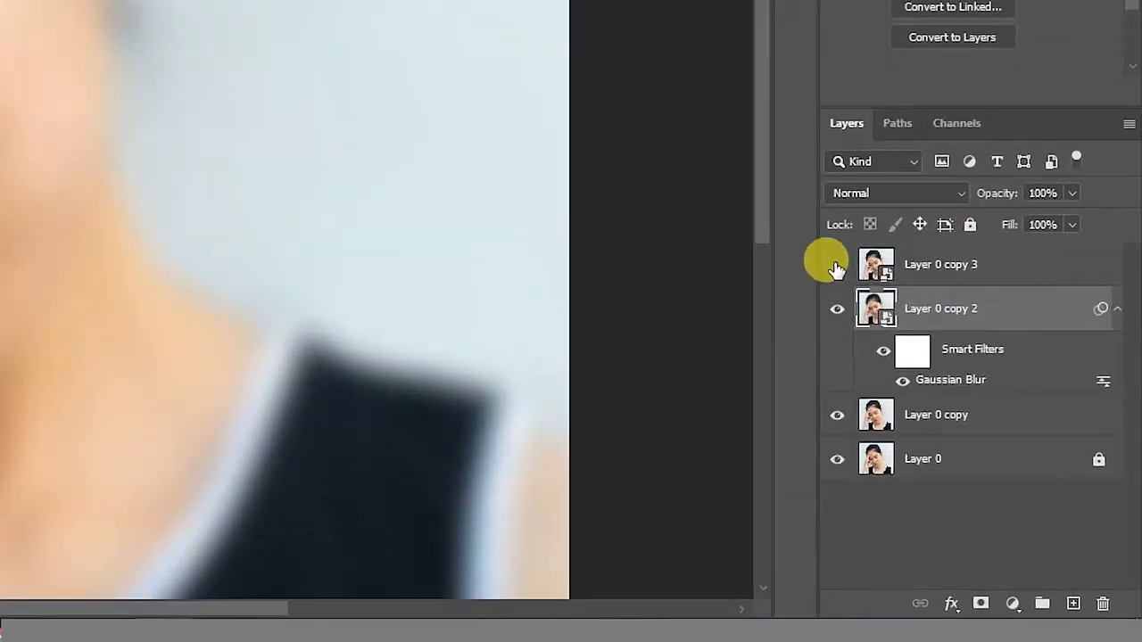
# - Make Layer 0 copy 3 visible again and set its blending mode to Vivid Light
pyautogui.click(836, 266)
pyautogui.click(837, 266)
pyautogui.click(916, 270)
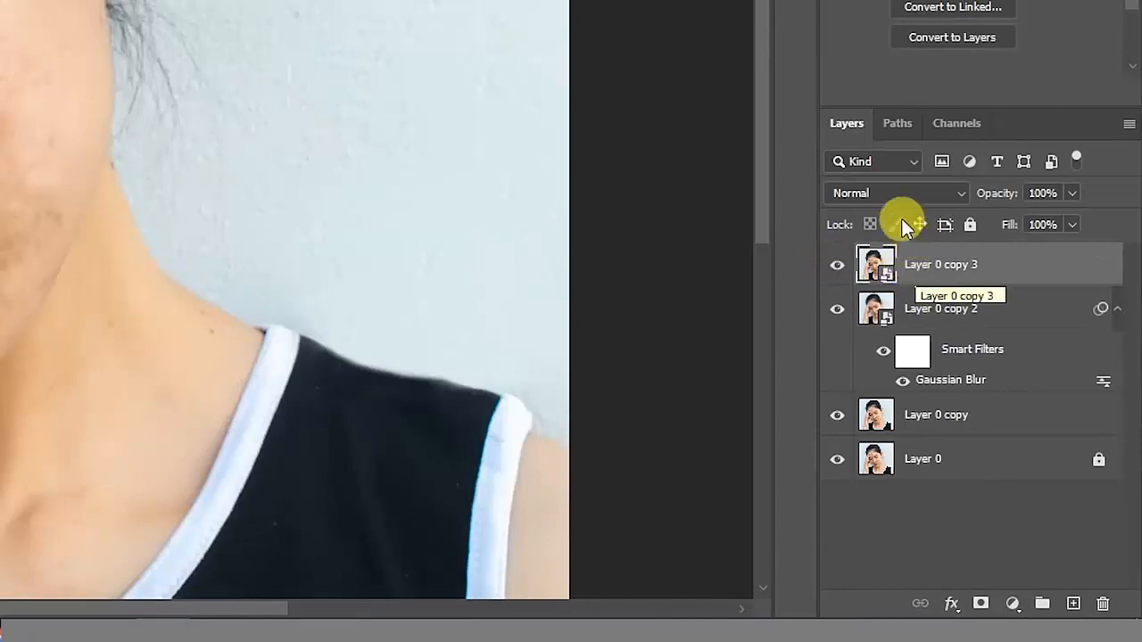
pyautogui.click(877, 193)
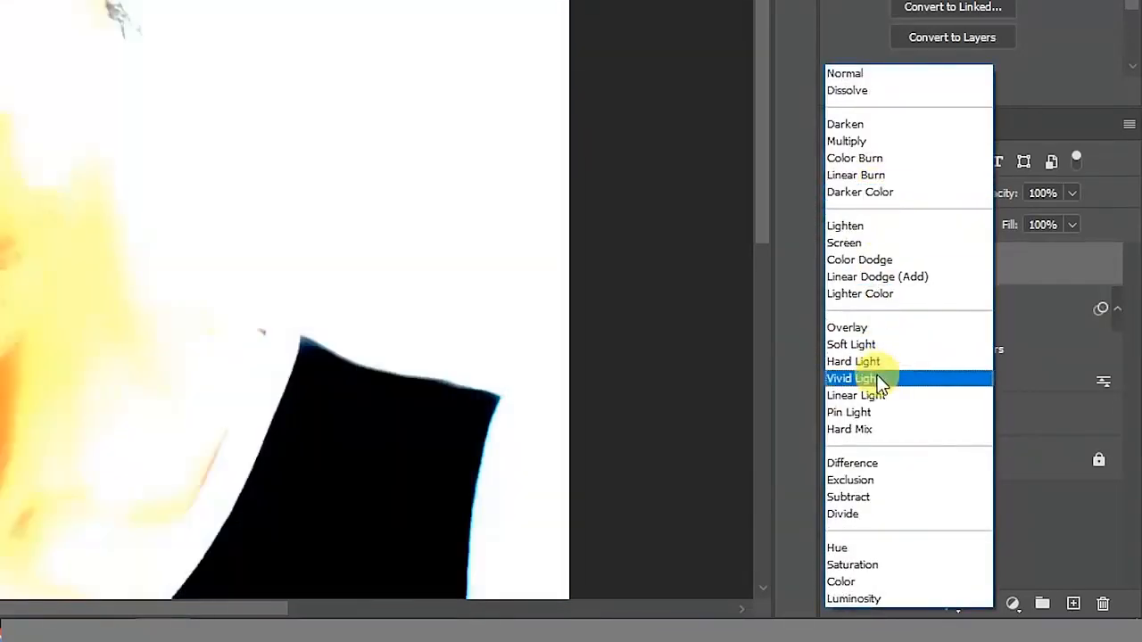
pyautogui.click(876, 378)
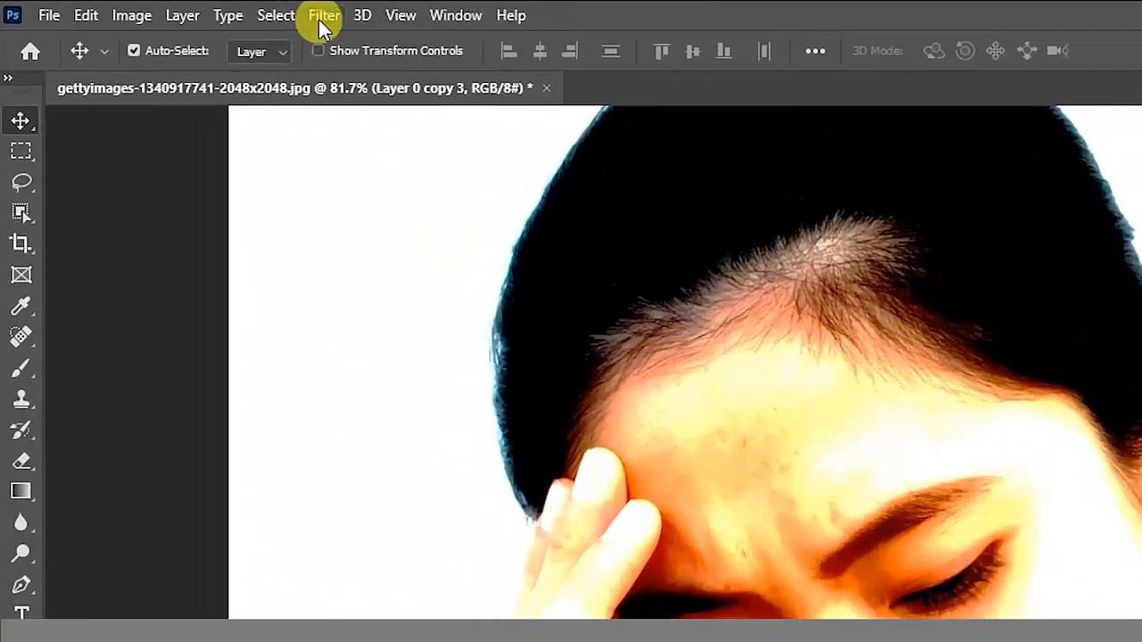
# - Apply a High Pass filter with a small radius to Layer 0 copy 3
pyautogui.click(164, 8)
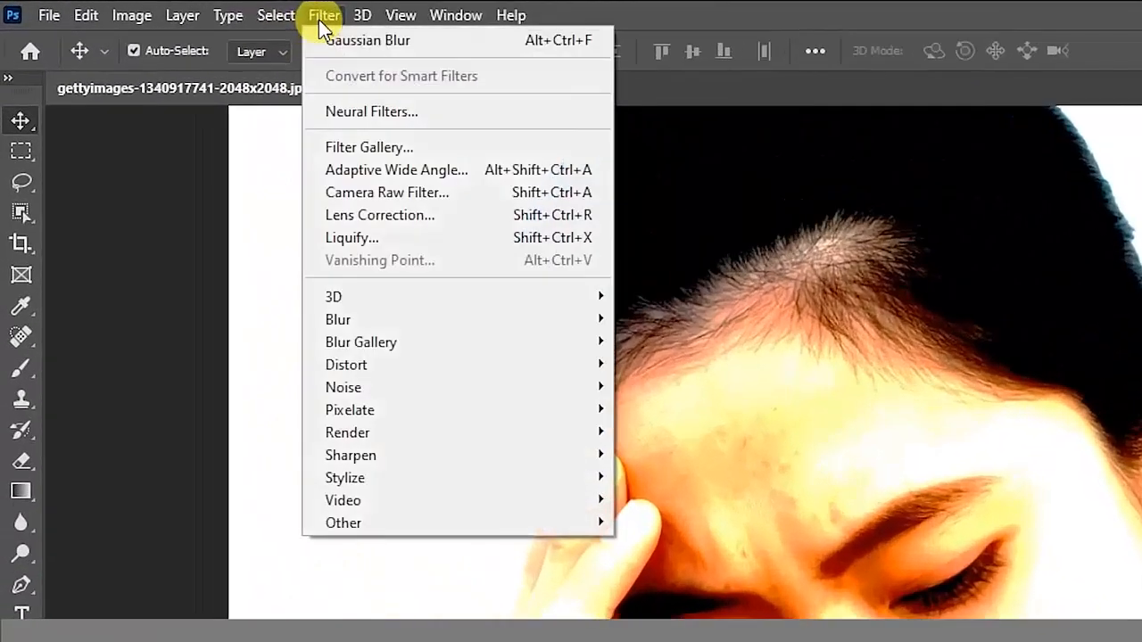
pyautogui.moveTo(380, 523)
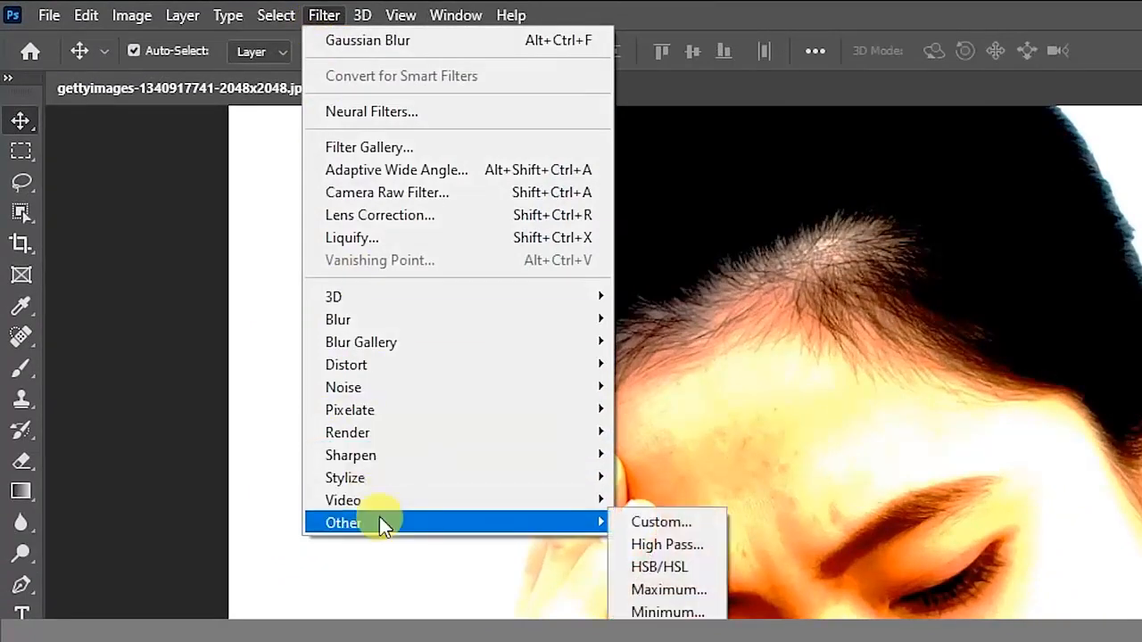
pyautogui.click(697, 549)
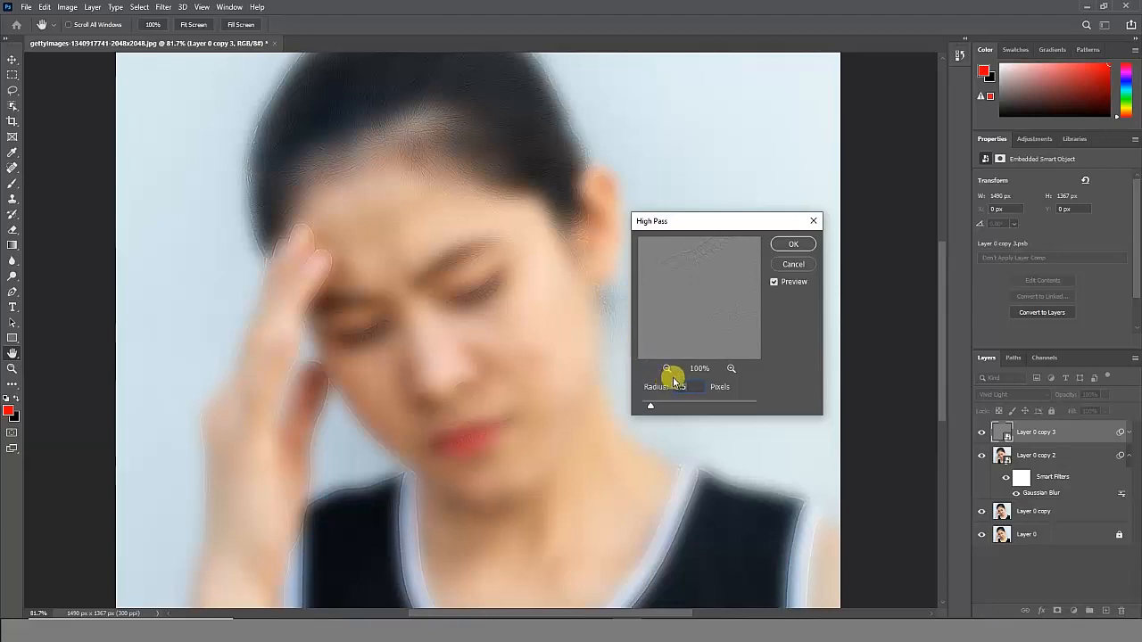
pyautogui.click(791, 246)
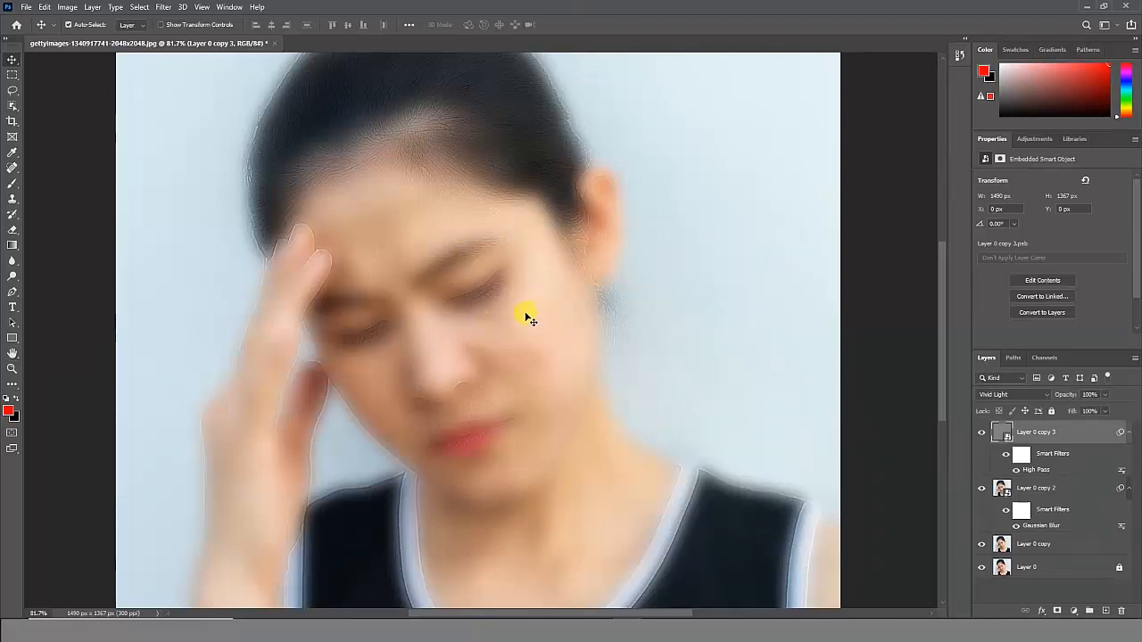
# - Group Layer 0 copy 3 and Layer 0 copy 2 together under the default name Group 1
pyautogui.keyDown('ctrl'); pyautogui.click(1062, 489); pyautogui.keyUp('ctrl')
pyautogui.rightClick(1075, 489)
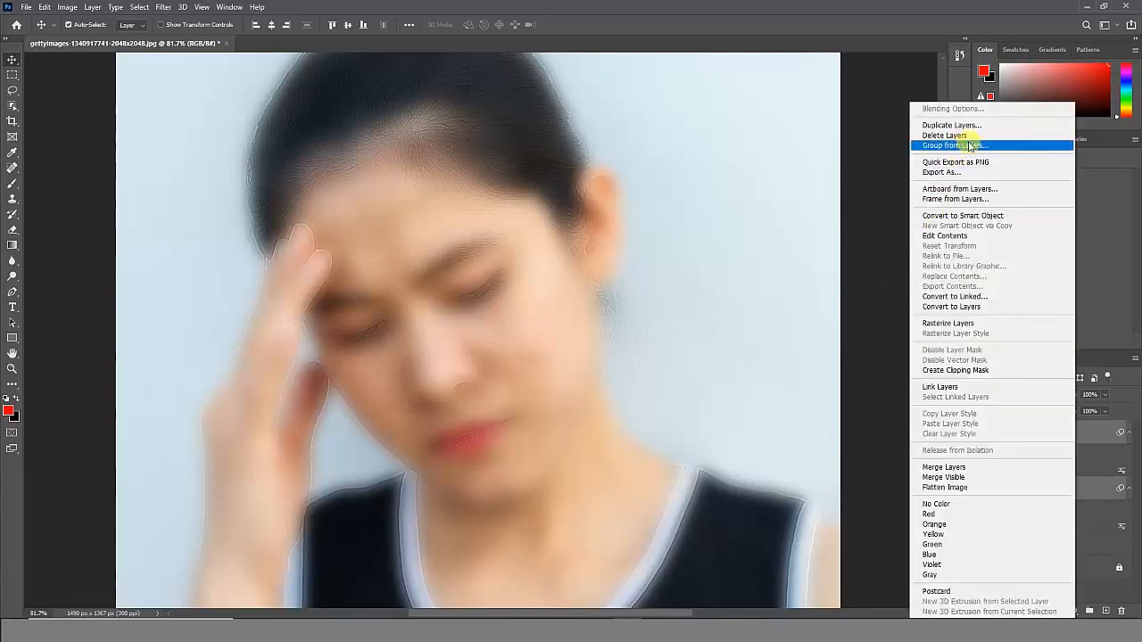
pyautogui.click(1008, 147)
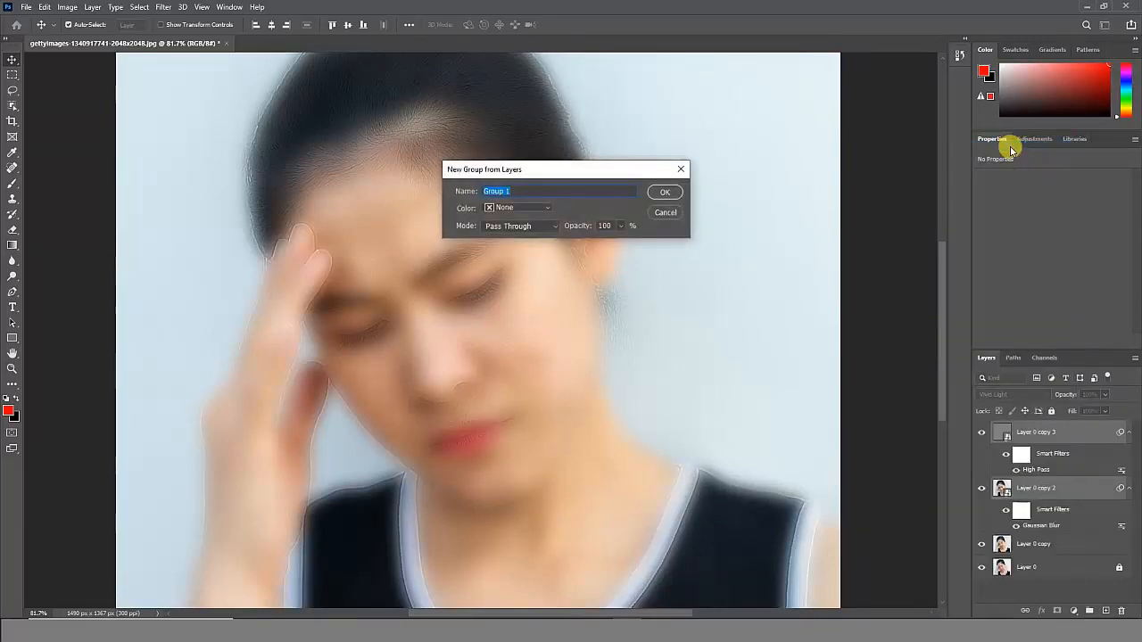
pyautogui.click(667, 193)
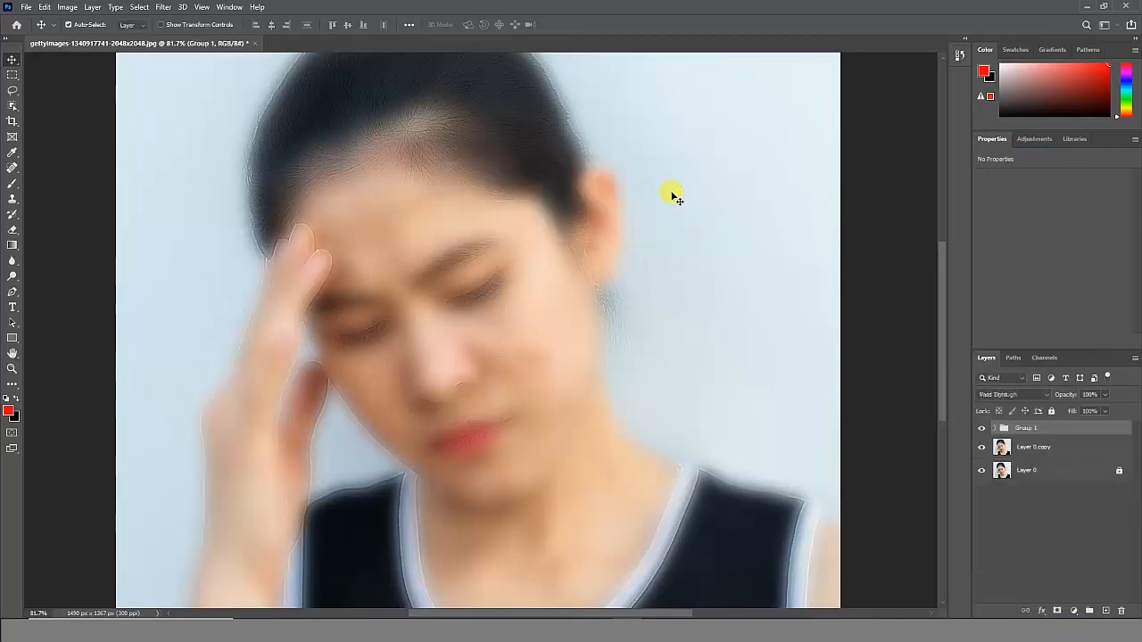
# - Fit the whole photo in view and toggle the visibility of Group 1 to compare its effect
pyautogui.hotkey('ctrl', '0')
pyautogui.click(981, 428)
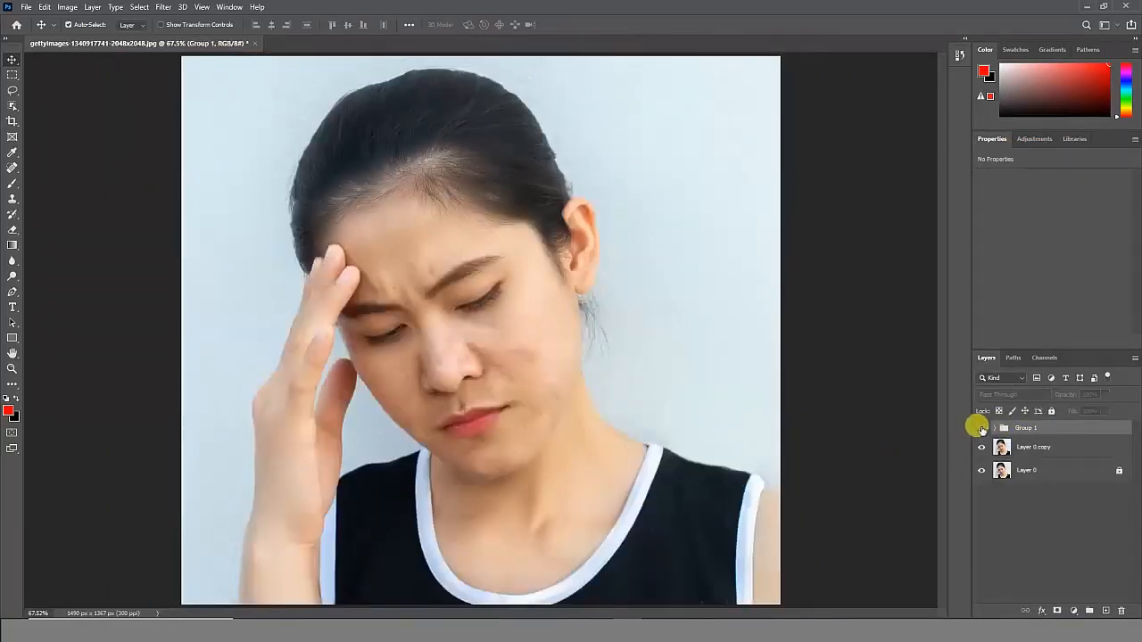
pyautogui.click(981, 428)
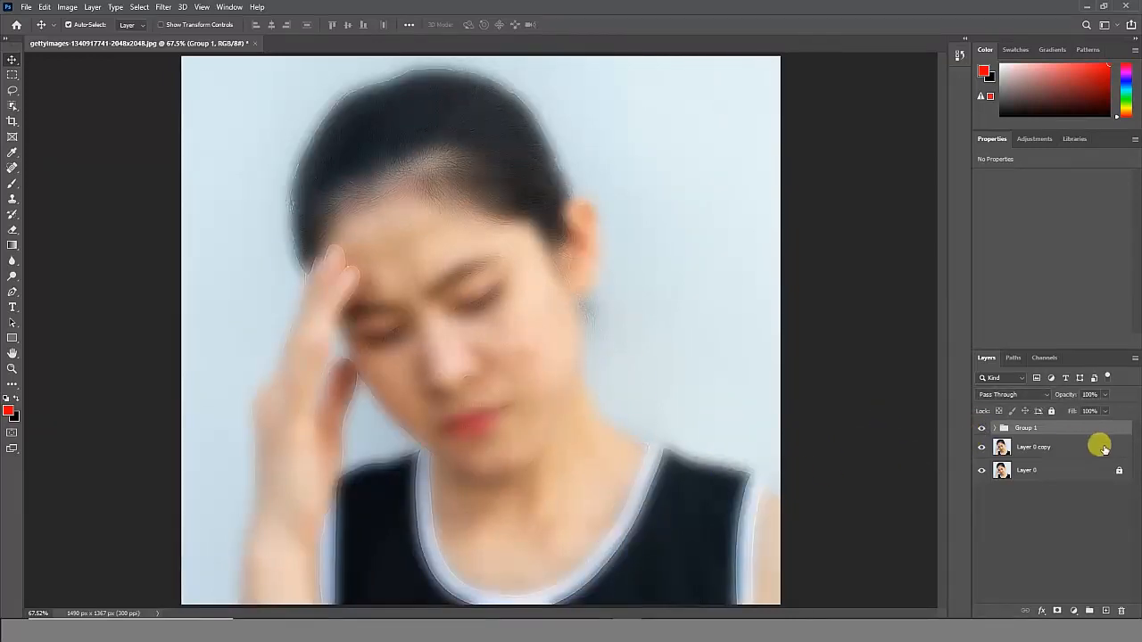
# - Add a black layer mask to Group 1 and keep white (ffffff) as the foreground color
pyautogui.keyDown('alt'); pyautogui.click(1057, 613); pyautogui.keyUp('alt')
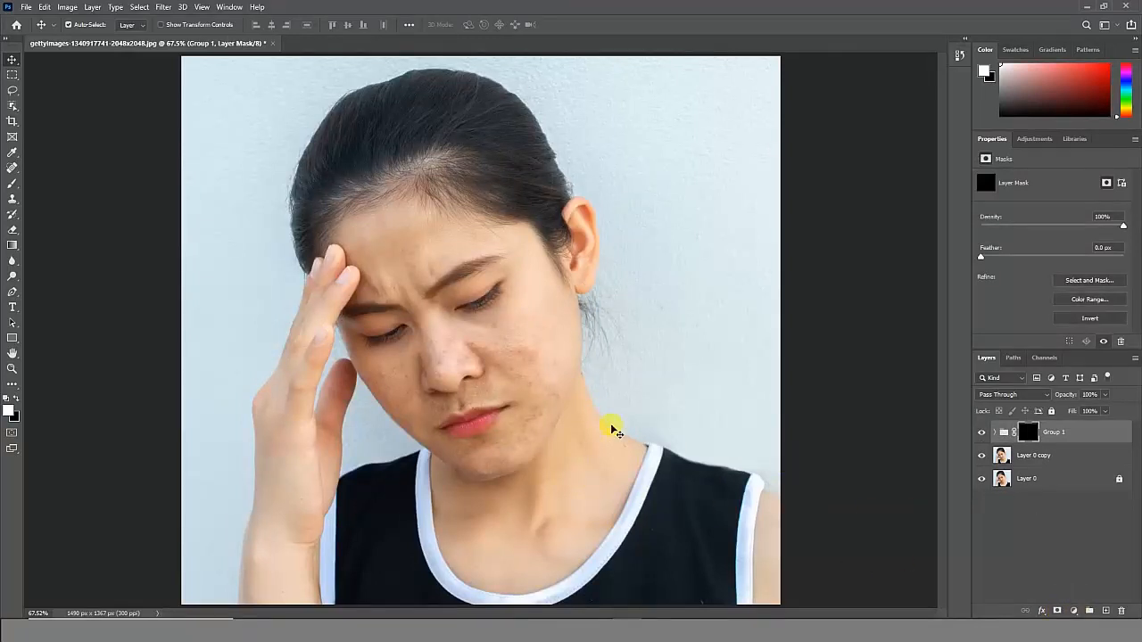
pyautogui.click(9, 410)
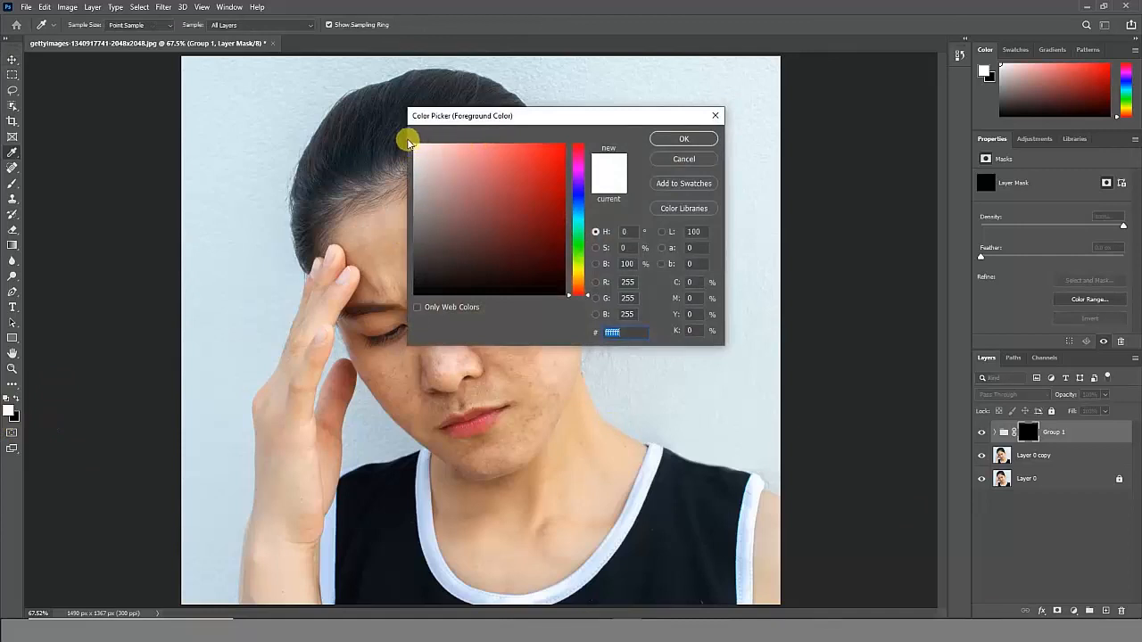
pyautogui.click(684, 139)
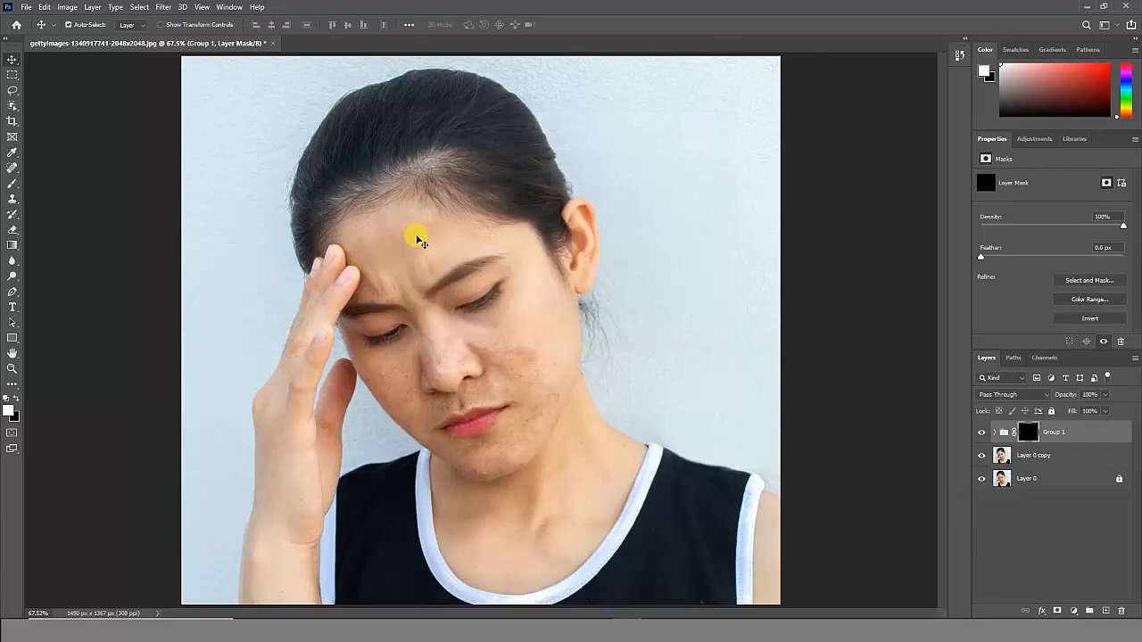
# - Choose the Brush tool with a soft edge of nearly zero hardness and set its opacity to 100%
pyautogui.scroll(3, 418, 241)
pyautogui.scroll(2, 421, 246)
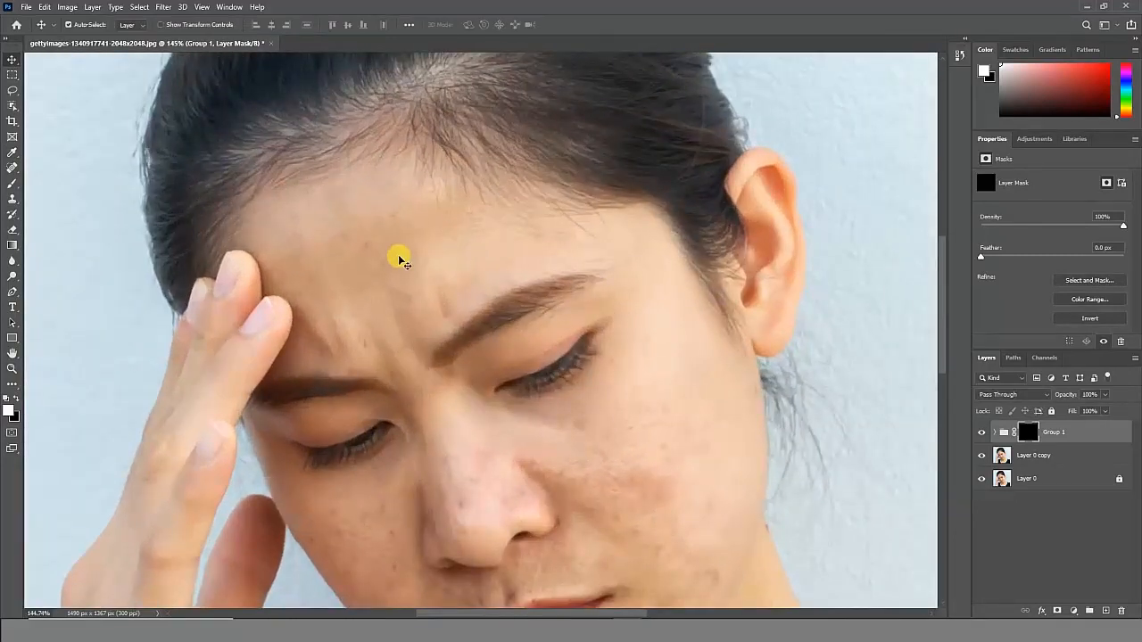
pyautogui.click(15, 189)
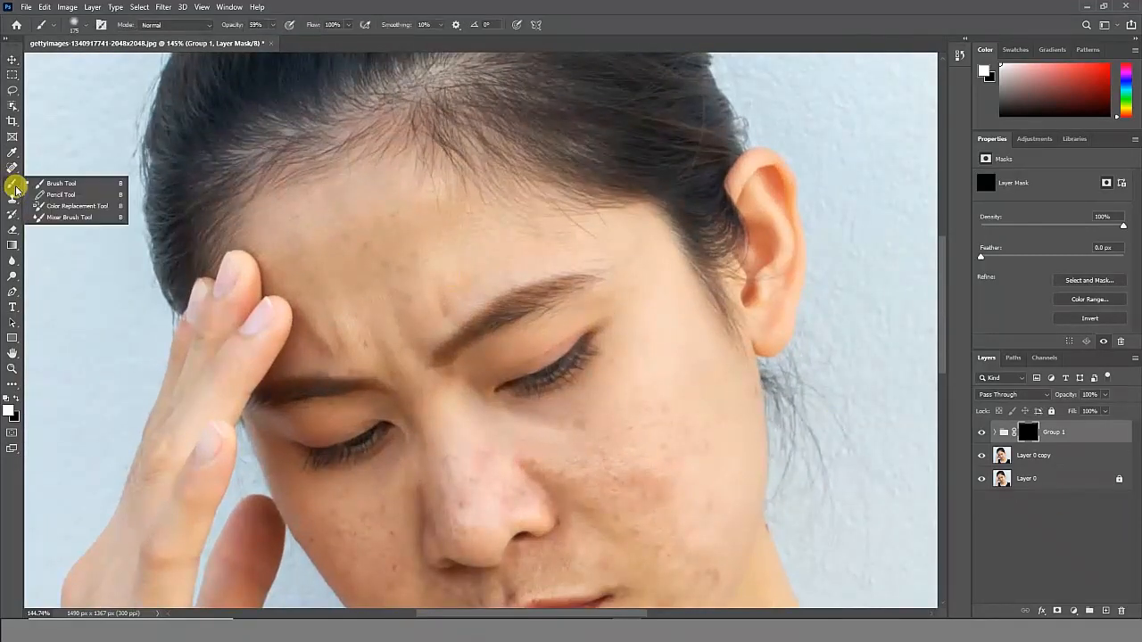
pyautogui.click(55, 183)
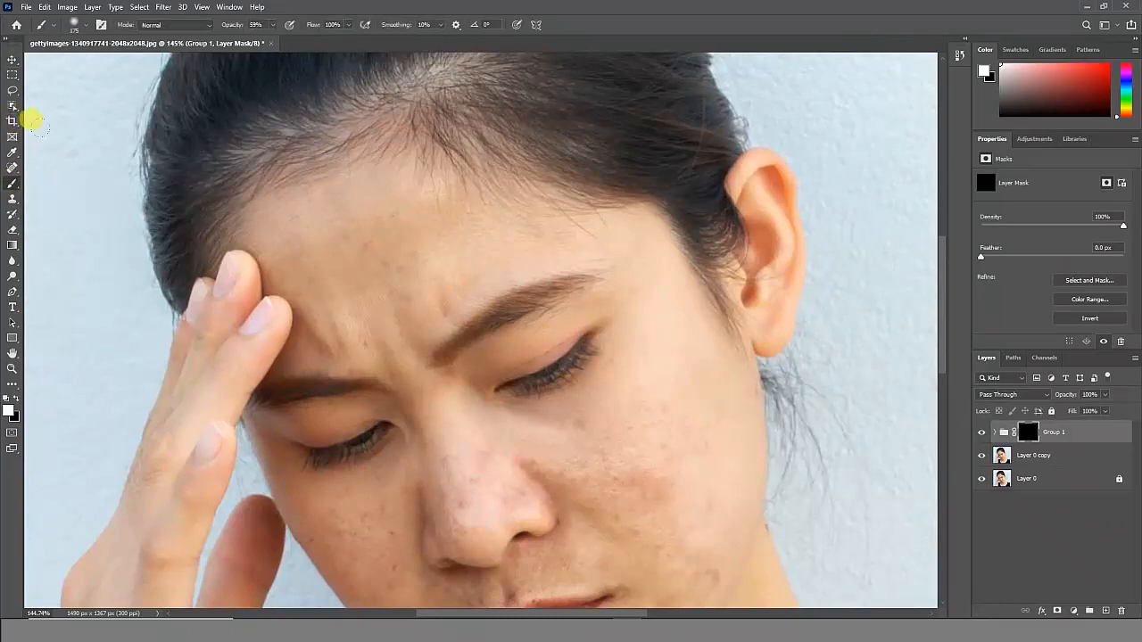
pyautogui.click(90, 27)
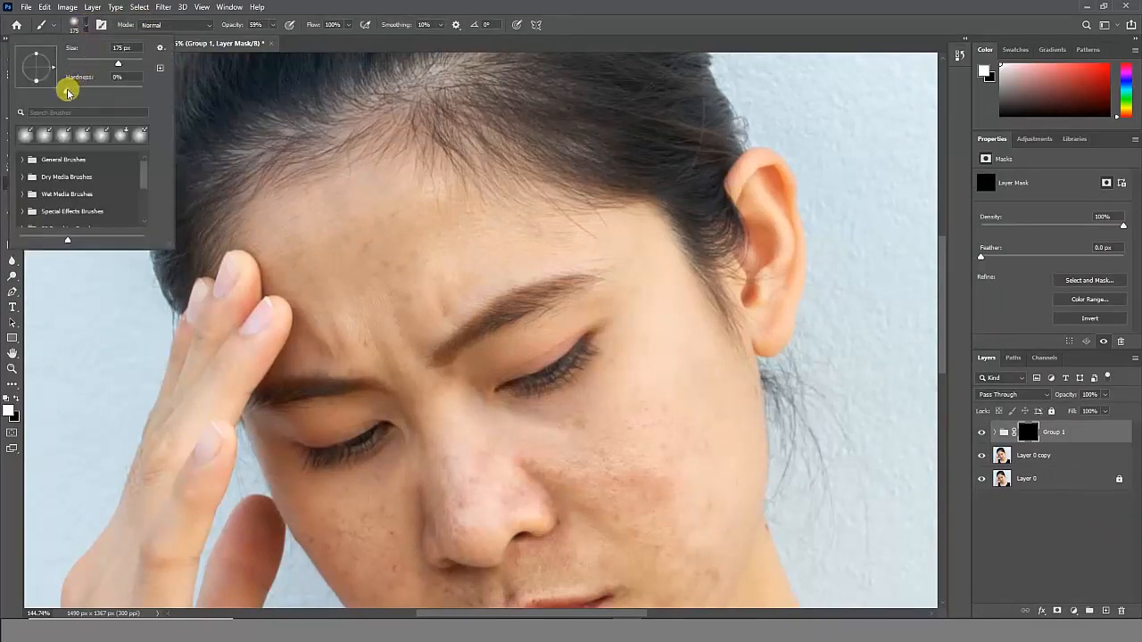
pyautogui.moveTo(67, 91)
pyautogui.mouseDown()
pyautogui.moveTo(89, 89)
pyautogui.moveTo(71, 92)
pyautogui.mouseUp()
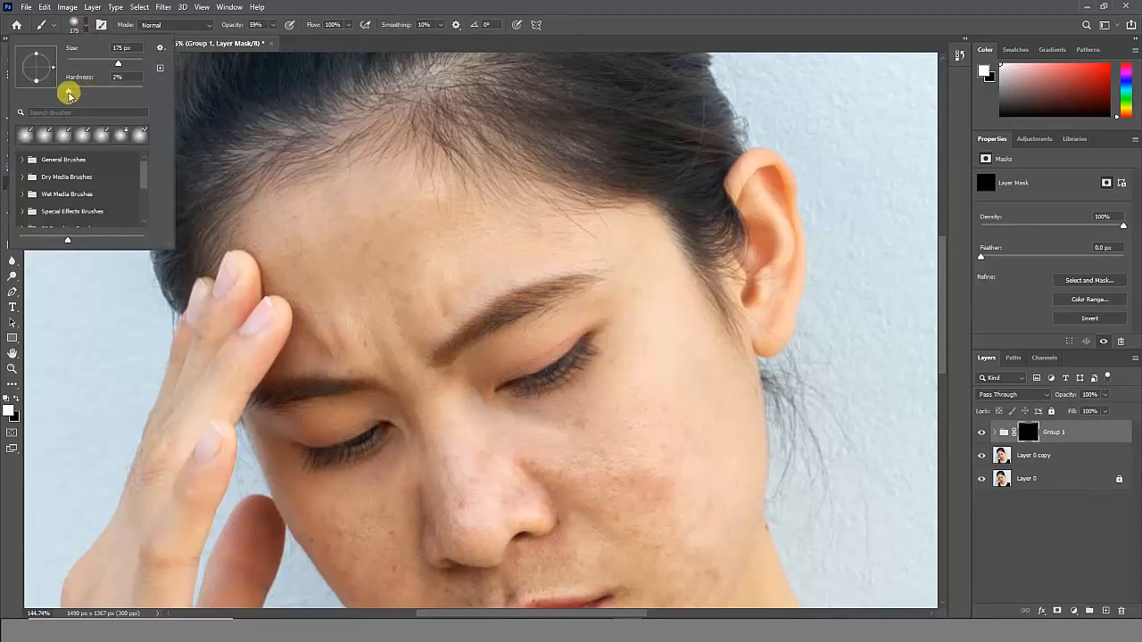
pyautogui.click(90, 26)
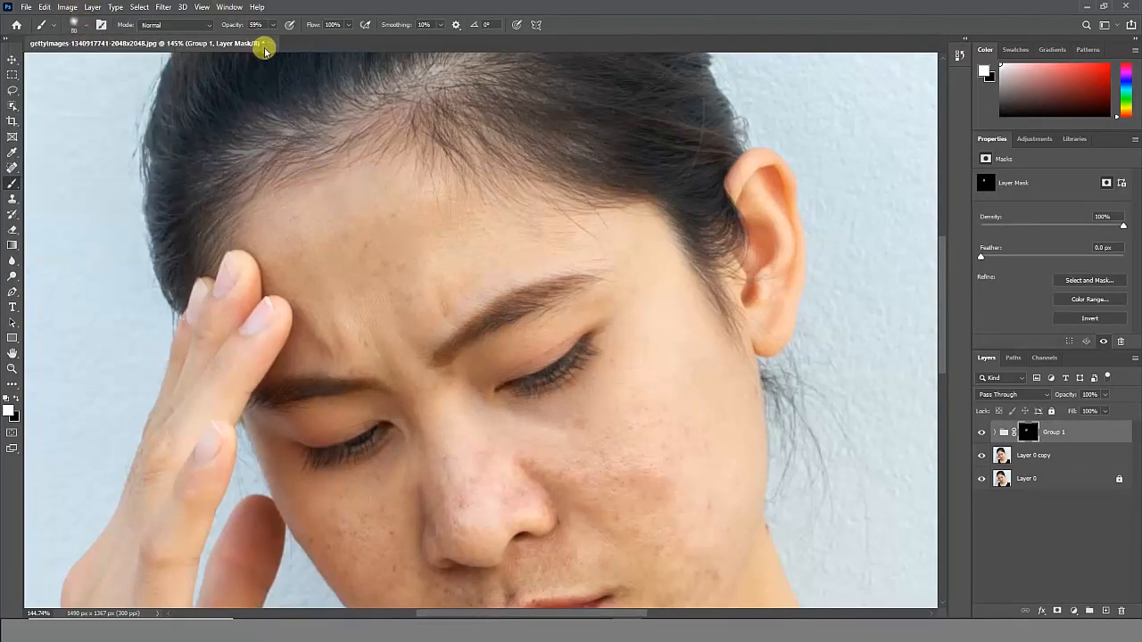
pyautogui.click(273, 24)
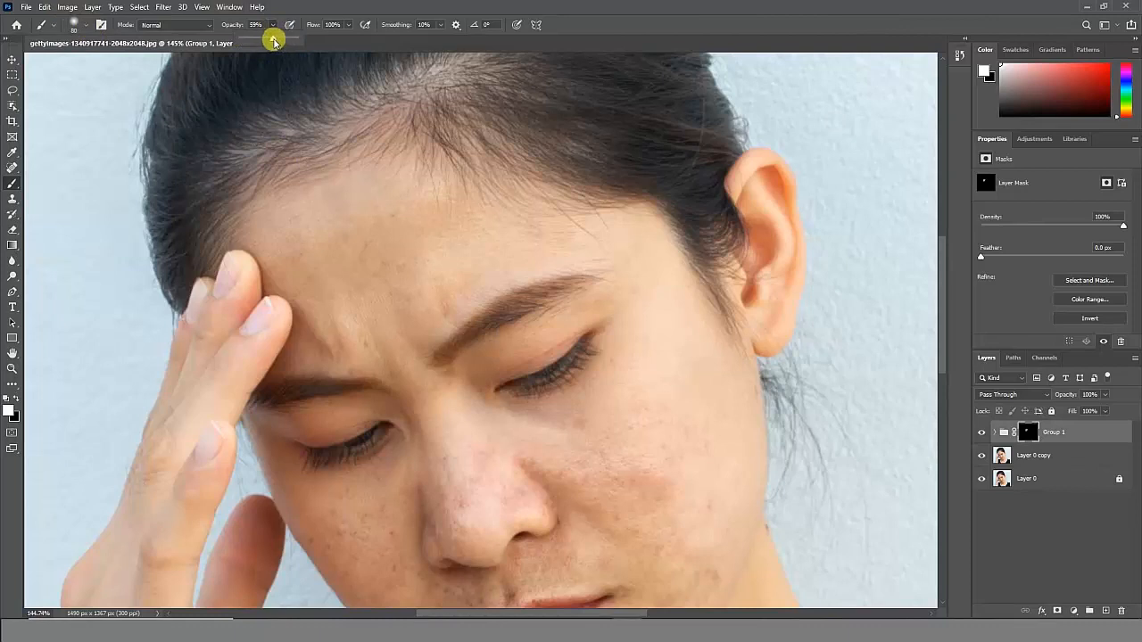
pyautogui.moveTo(273, 40); pyautogui.dragTo(314, 36)
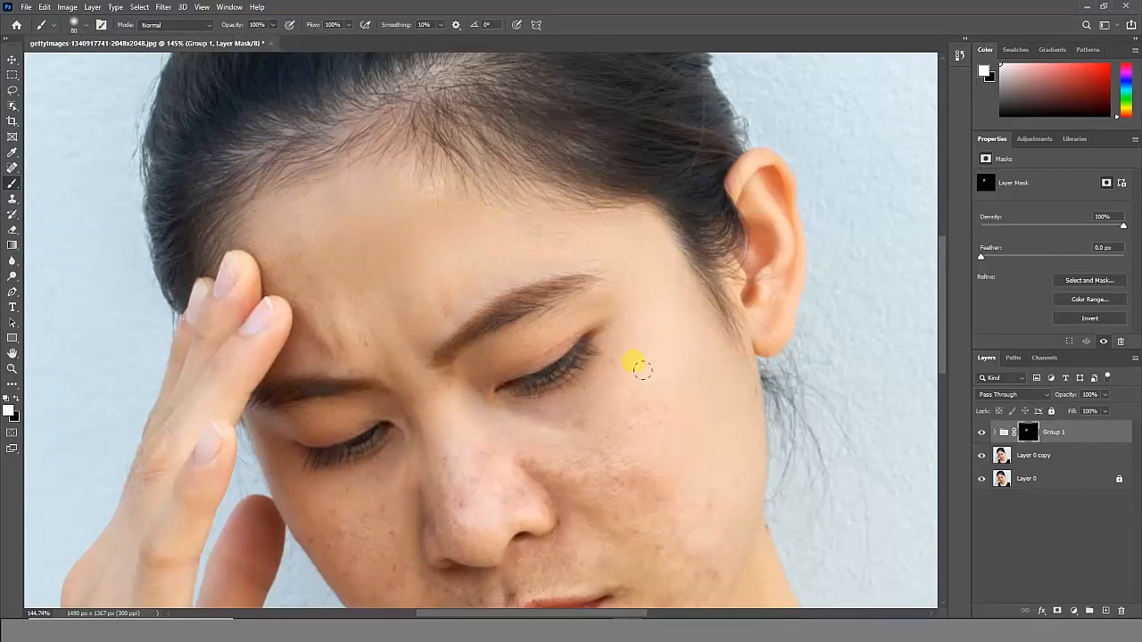
# - Paint white on the Group 1 mask over the forehead, cheeks, nose and chin to smooth the facial skin
pyautogui.moveTo(674, 476)
pyautogui.mouseDown()
pyautogui.moveTo(589, 402)
pyautogui.moveTo(416, 390)
pyautogui.moveTo(570, 300)
pyautogui.moveTo(432, 313)
pyautogui.mouseUp()
pyautogui.moveTo(701, 484); pyautogui.dragTo(594, 323)
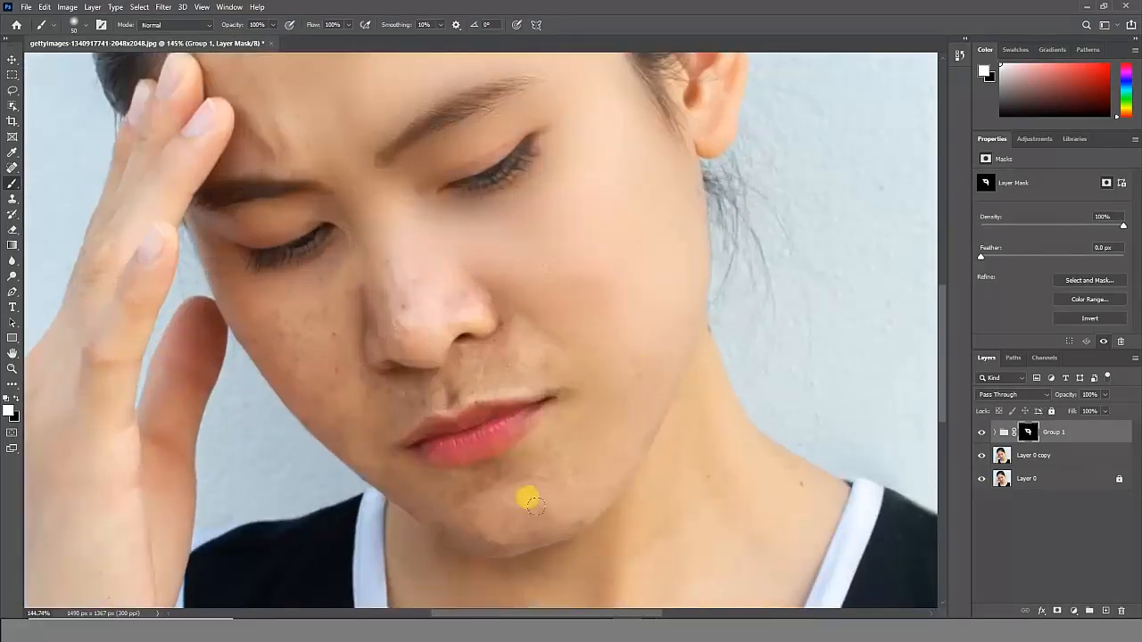
pyautogui.moveTo(514, 516)
pyautogui.mouseDown()
pyautogui.moveTo(561, 491)
pyautogui.moveTo(513, 470)
pyautogui.moveTo(421, 497)
pyautogui.moveTo(237, 308)
pyautogui.moveTo(307, 409)
pyautogui.moveTo(347, 305)
pyautogui.moveTo(444, 276)
pyautogui.moveTo(397, 276)
pyautogui.moveTo(399, 325)
pyautogui.moveTo(356, 370)
pyautogui.moveTo(358, 407)
pyautogui.moveTo(444, 382)
pyautogui.moveTo(483, 346)
pyautogui.mouseUp()
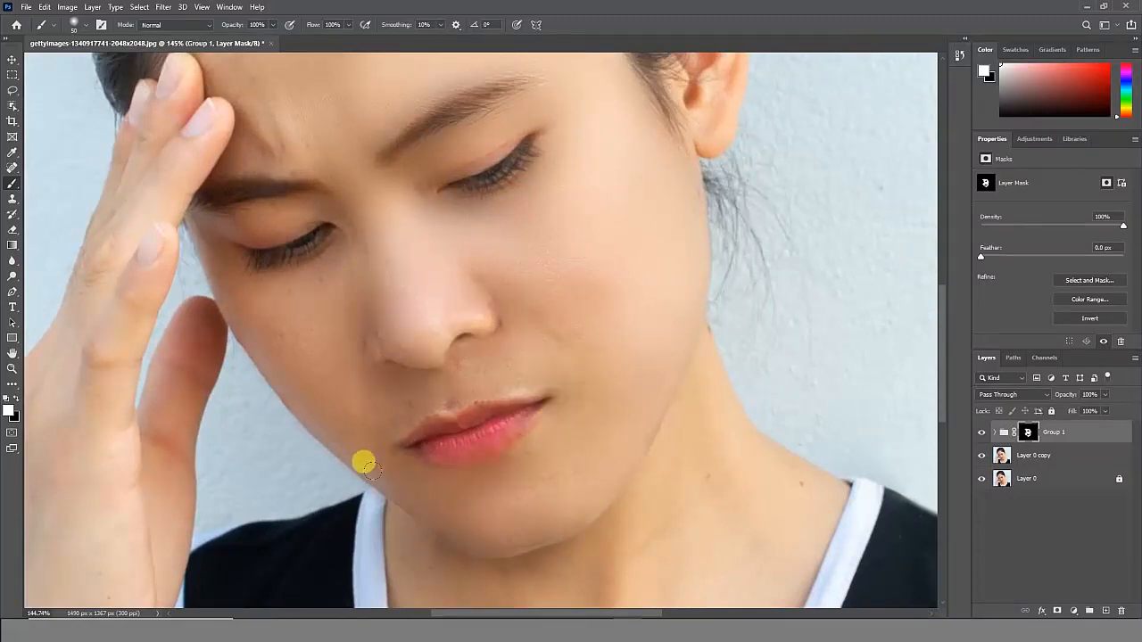
pyautogui.scroll(3, 362, 464)
pyautogui.scroll(-6, 714, 275)
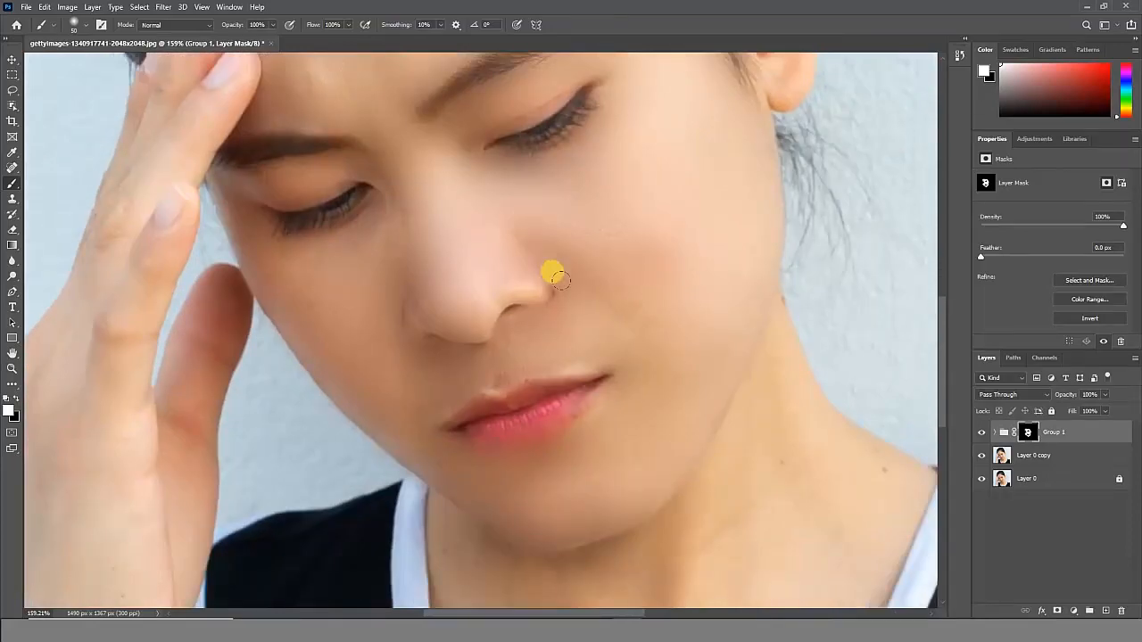
pyautogui.scroll(1, 604, 266)
pyautogui.scroll(-3, 499, 333)
pyautogui.scroll(2, 670, 219)
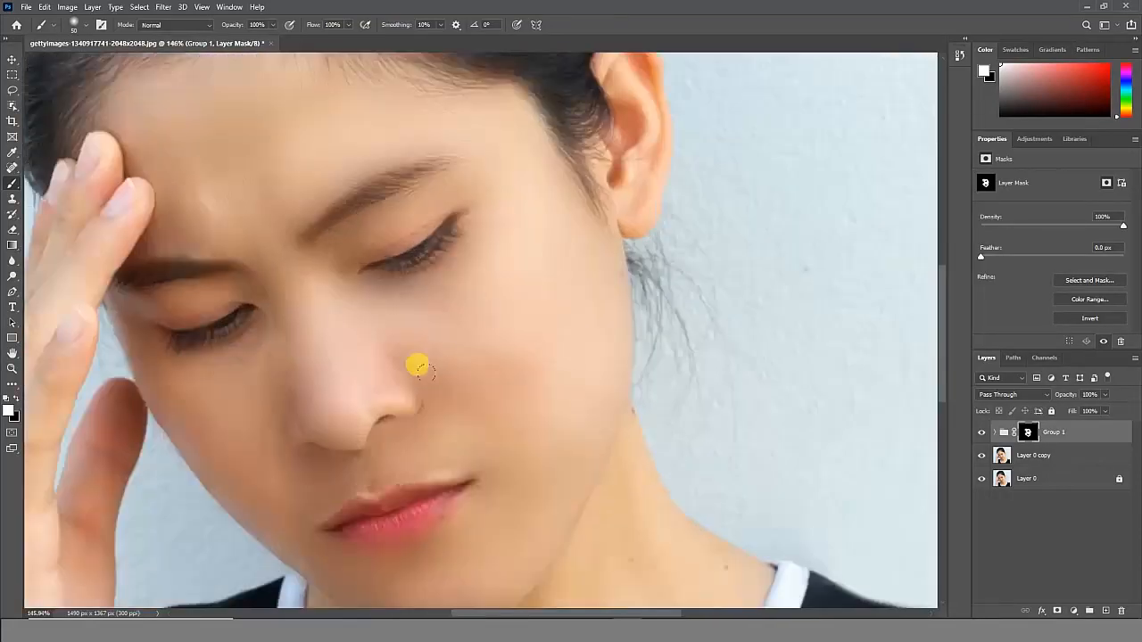
# - Lower the brush opacity to 70% and paint the Group 1 mask over the neck and upper chest
pyautogui.scroll(-2, 416, 363)
pyautogui.click(273, 25)
pyautogui.moveTo(275, 39); pyautogui.dragTo(256, 40)
pyautogui.scroll(4, 609, 444)
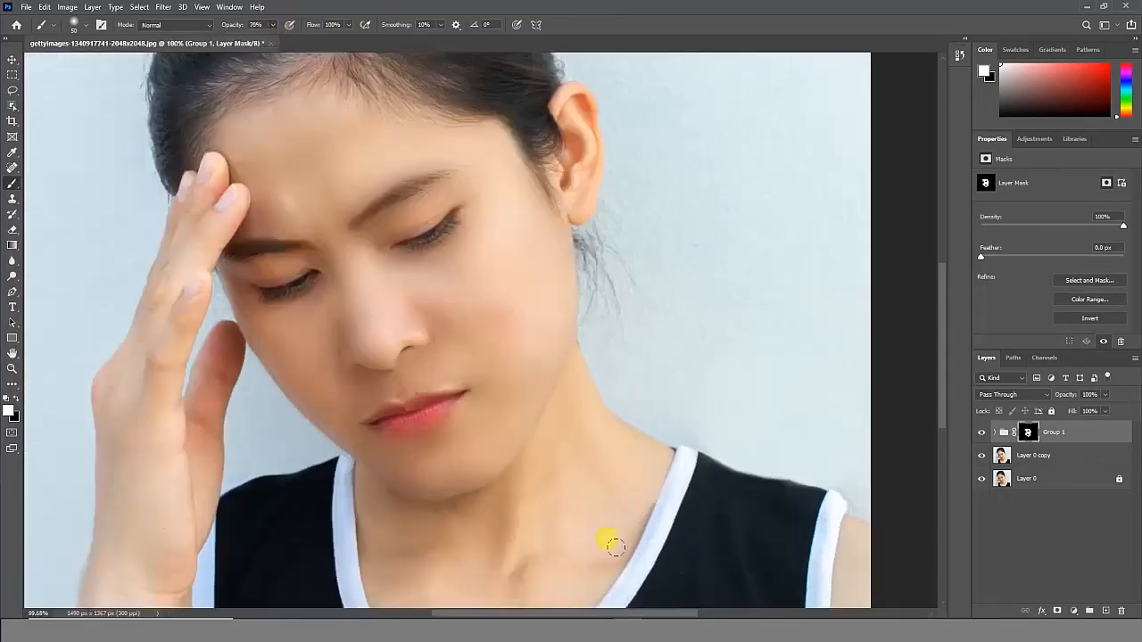
pyautogui.moveTo(613, 543); pyautogui.dragTo(696, 385)
pyautogui.moveTo(678, 375); pyautogui.dragTo(648, 413)
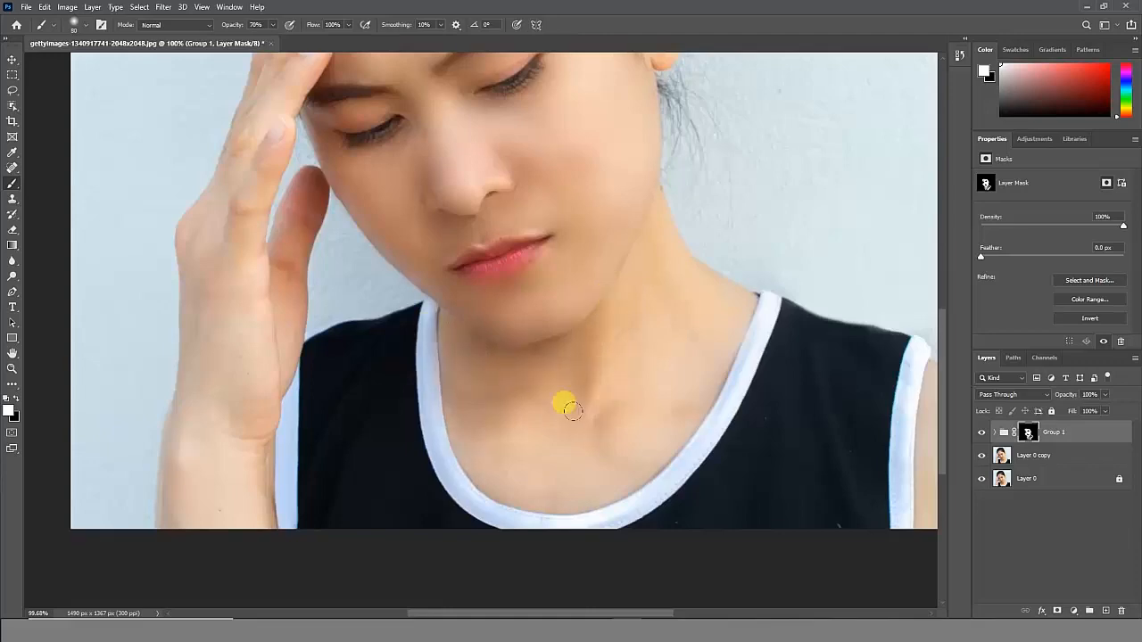
# - Check the smoothed skin across the portrait and merge Group 1 with Layer 0 copy into one layer
pyautogui.scroll(-2, 565, 312)
pyautogui.scroll(1, 511, 334)
pyautogui.scroll(-3, 607, 390)
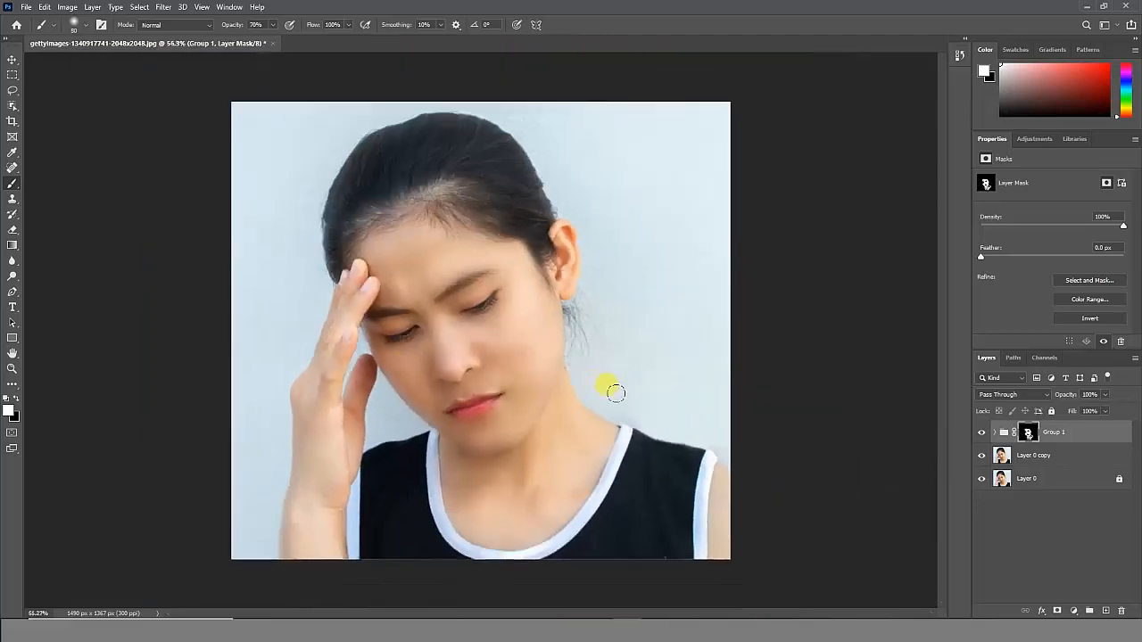
pyautogui.scroll(8, 538, 330)
pyautogui.scroll(-5, 536, 329)
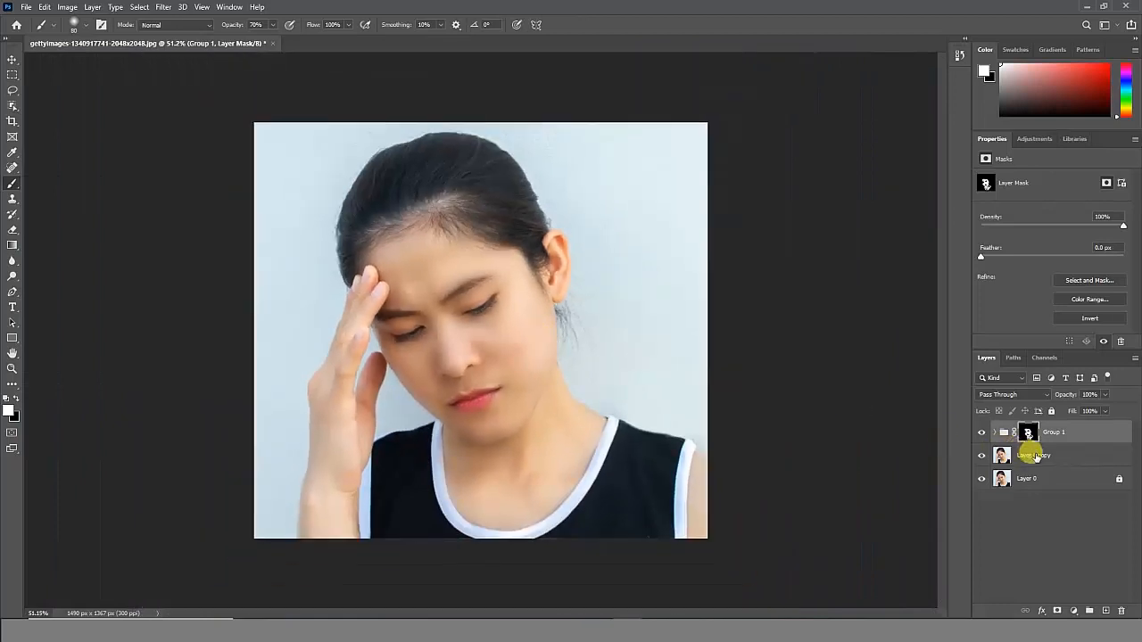
pyautogui.click(1035, 456)
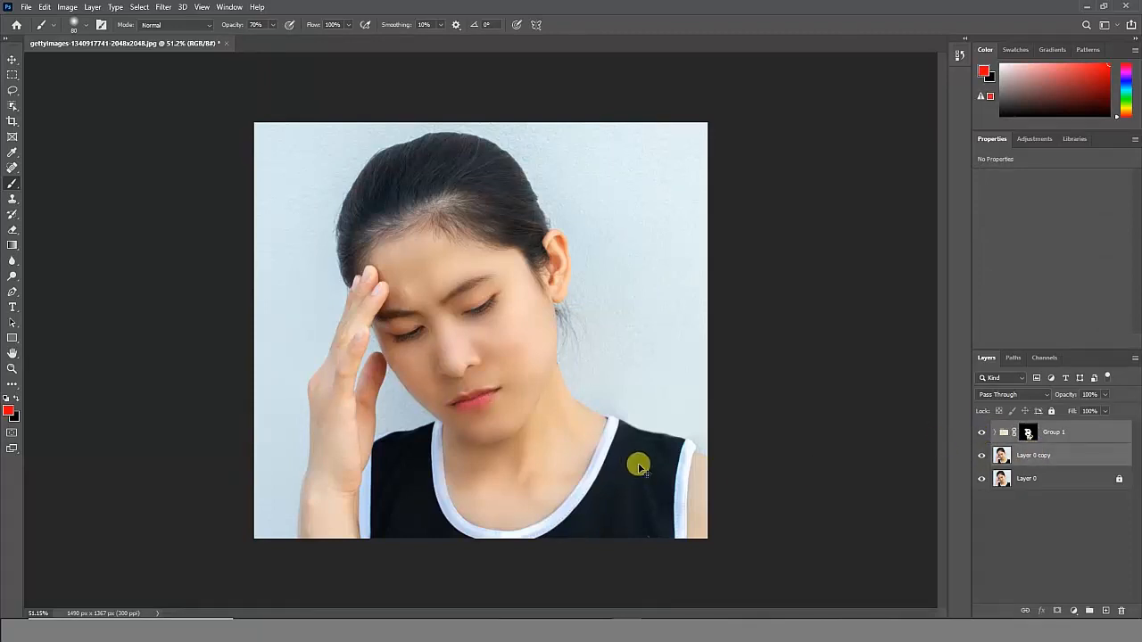
pyautogui.hotkey('ctrl', 'e')
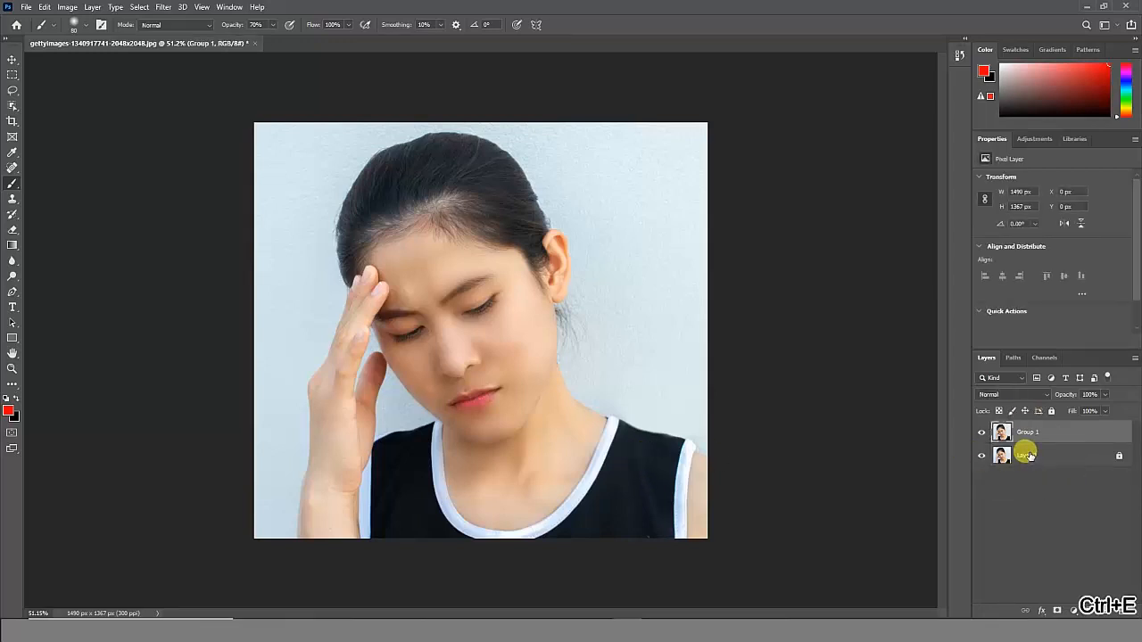
# - Toggle the visibility of the merged Group 1 layer to compare the retouched portrait with the original
pyautogui.click(978, 432)
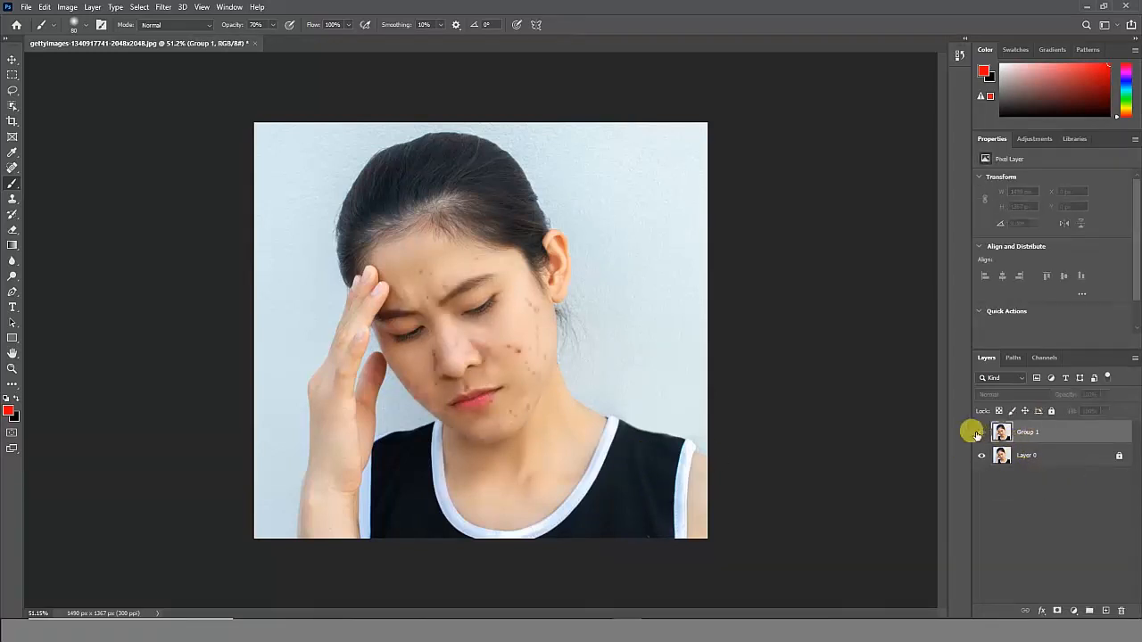
pyautogui.click(979, 433)
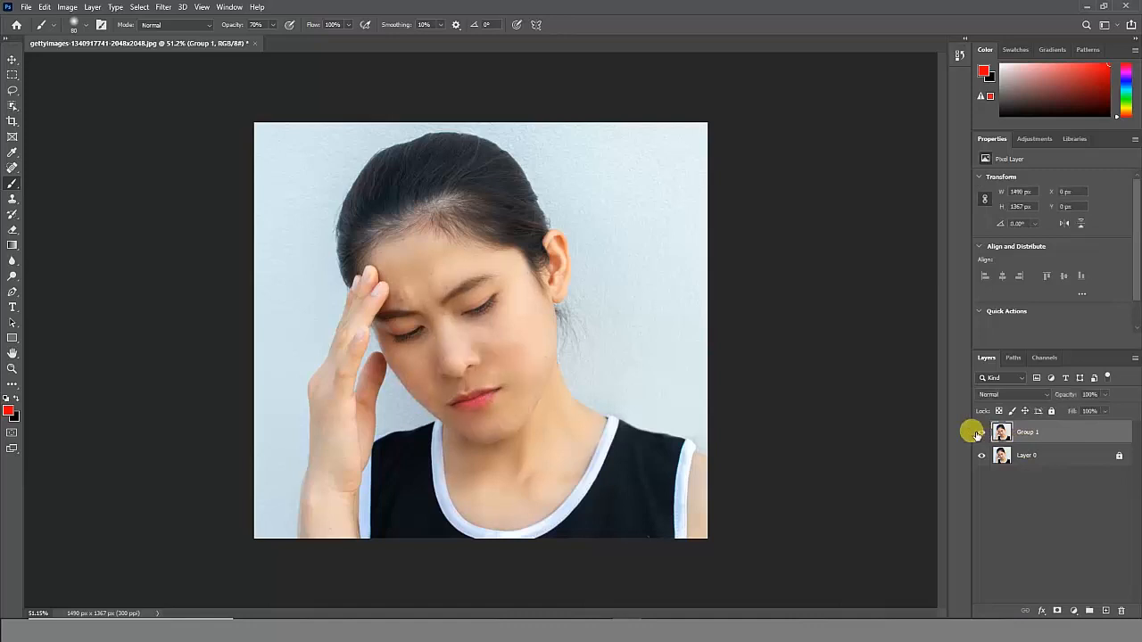
# - Hide and reshow the merged Group 1 layer once more, comparing the skin before and after retouching, and inspect the face closely
pyautogui.click(979, 433)
pyautogui.click(979, 433)
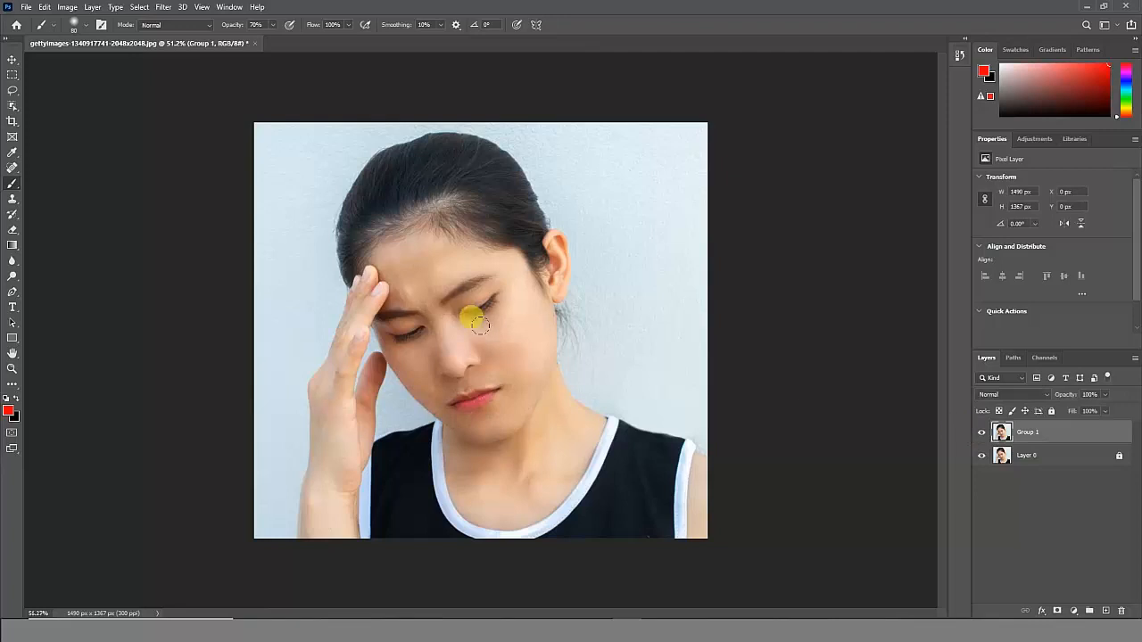
pyautogui.scroll(2, 481, 323)
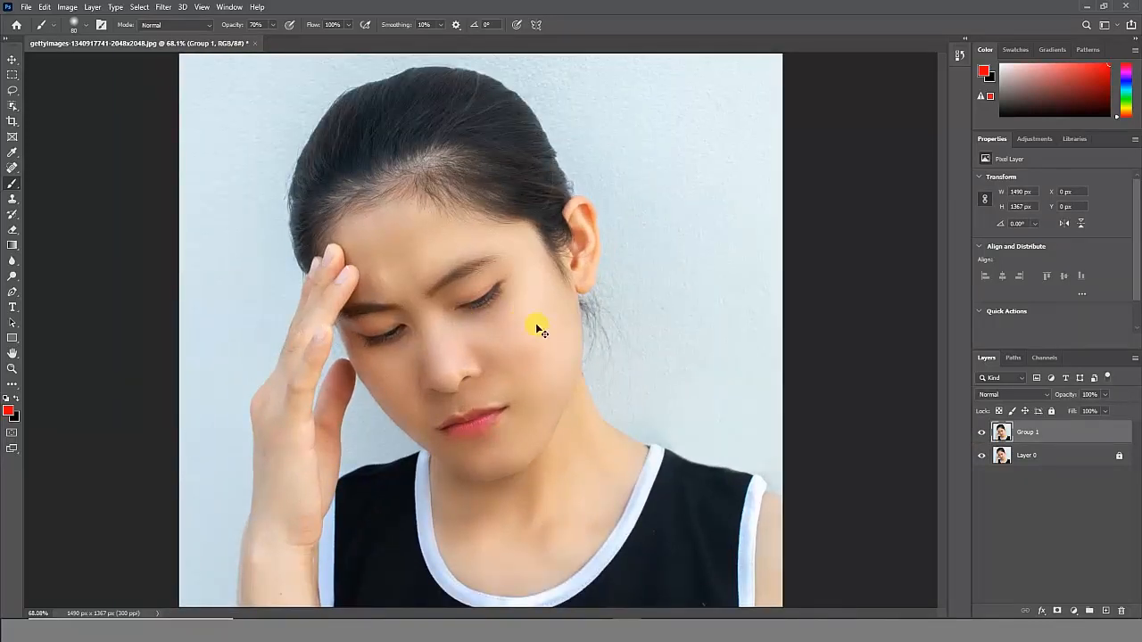
# - Apply the Camera Raw Filter to Group 1 with Whites +30, Exposure +0.30 and Texture -12, checking the before and after views
pyautogui.click(161, 8)
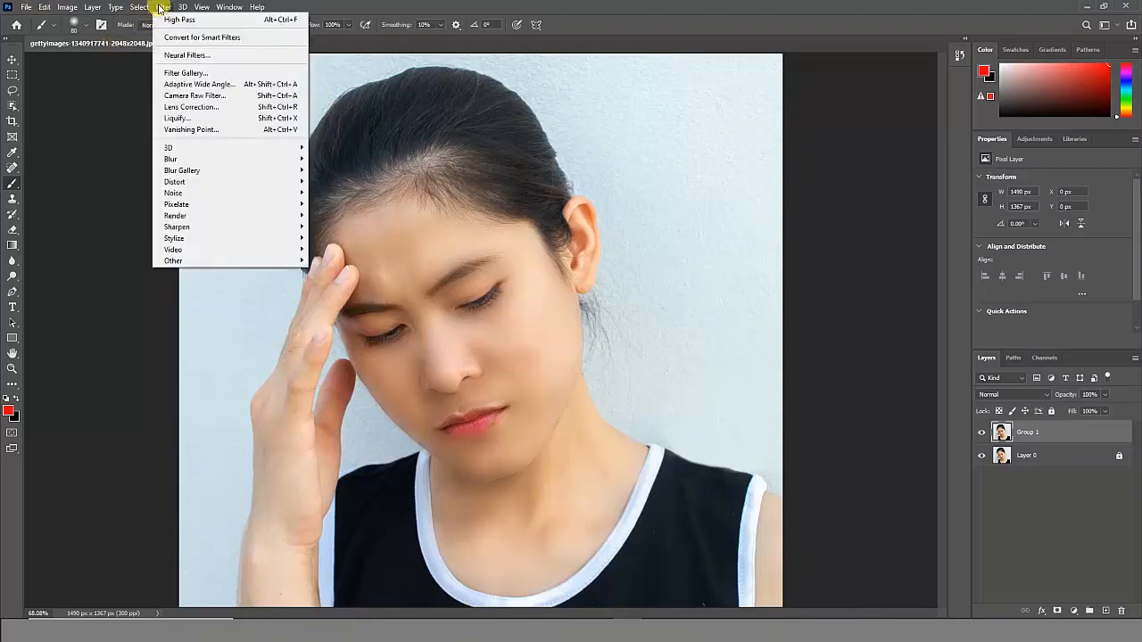
pyautogui.click(194, 96)
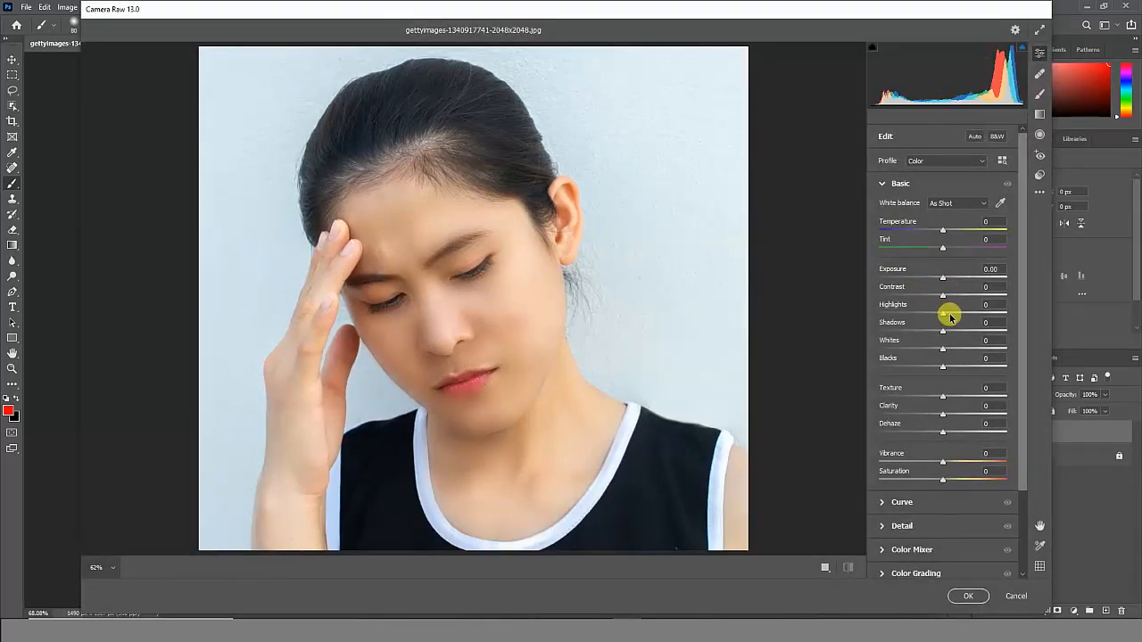
pyautogui.moveTo(943, 349); pyautogui.dragTo(964, 353)
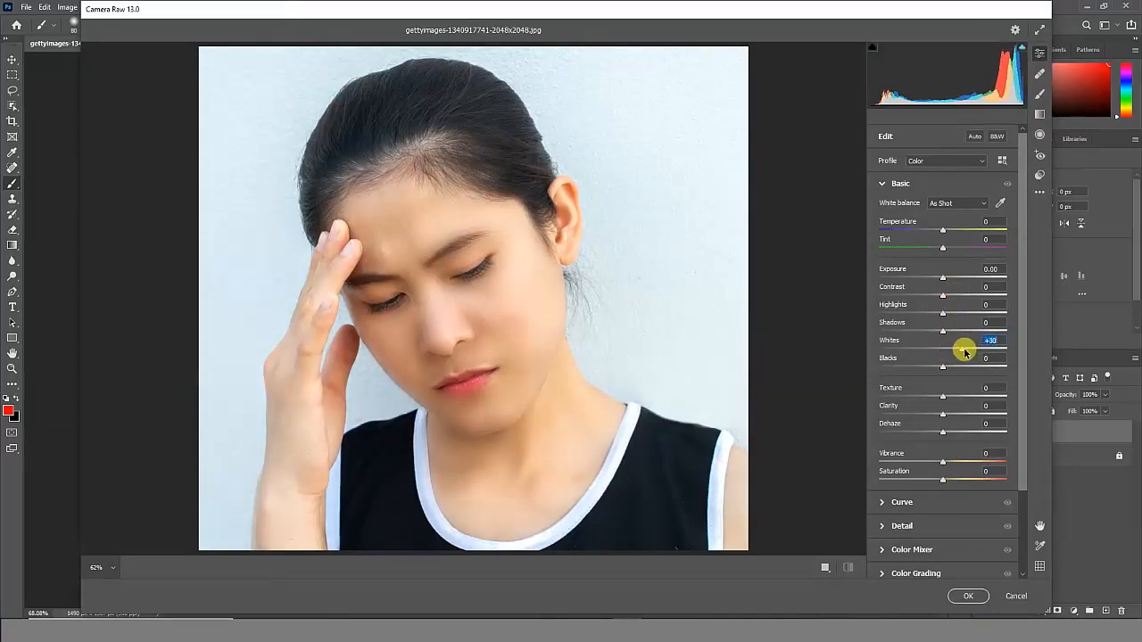
pyautogui.moveTo(947, 281); pyautogui.dragTo(949, 282)
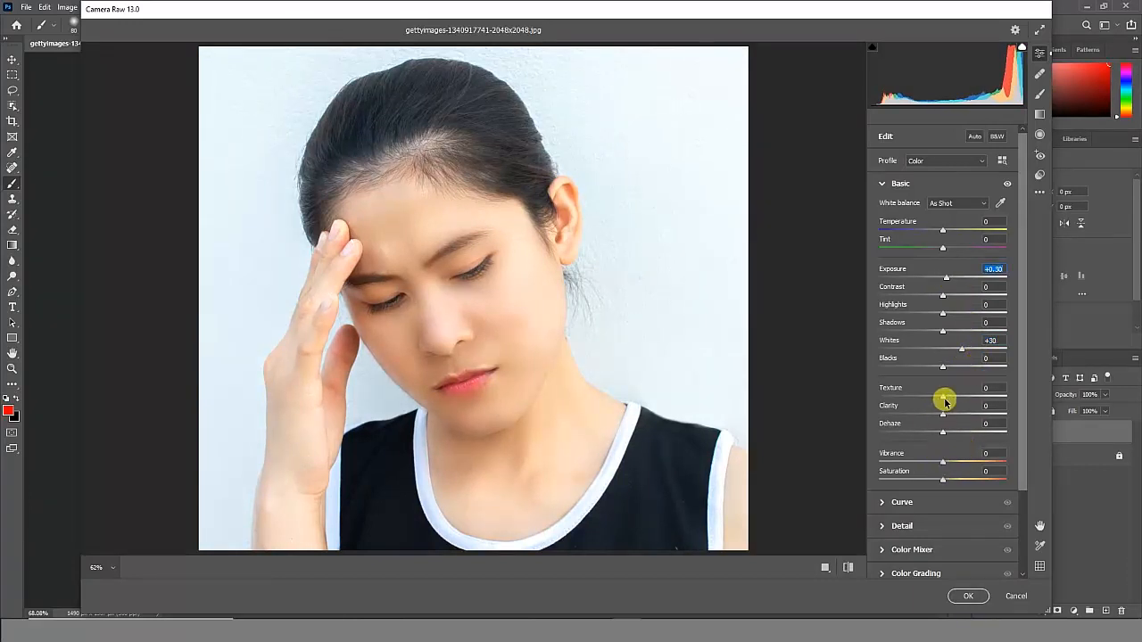
pyautogui.moveTo(944, 400); pyautogui.dragTo(939, 402)
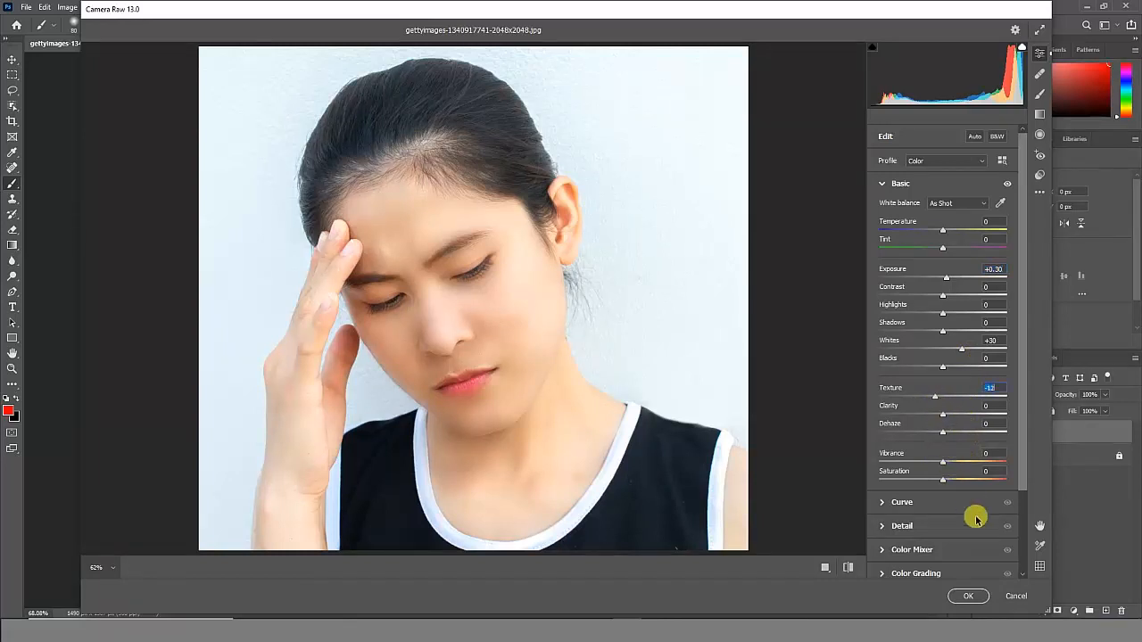
pyautogui.click(827, 569)
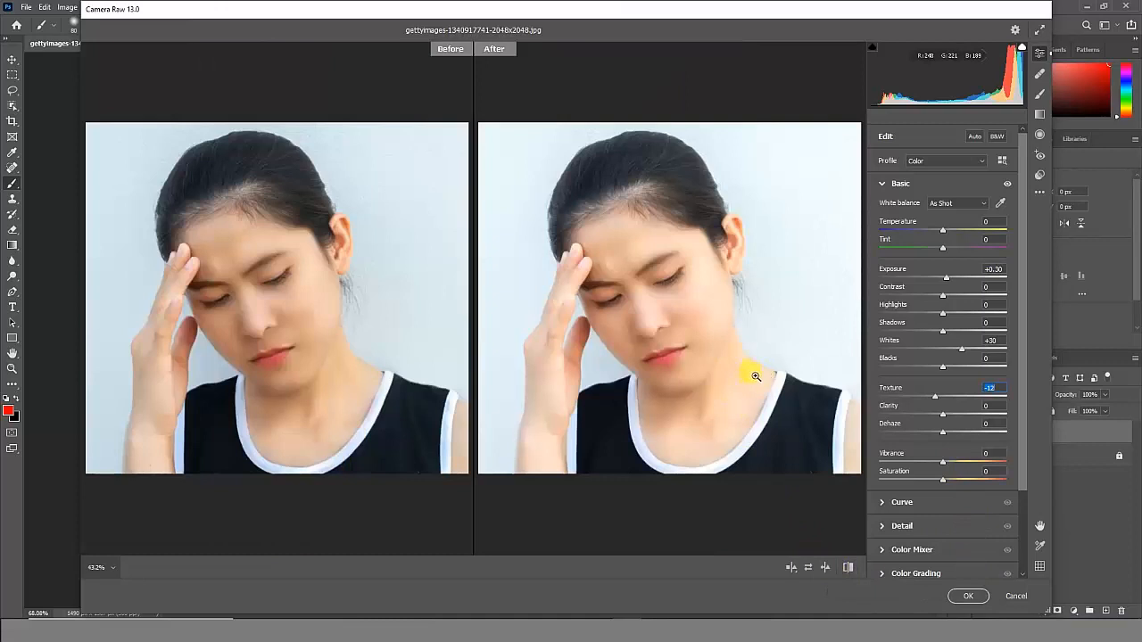
pyautogui.click(964, 595)
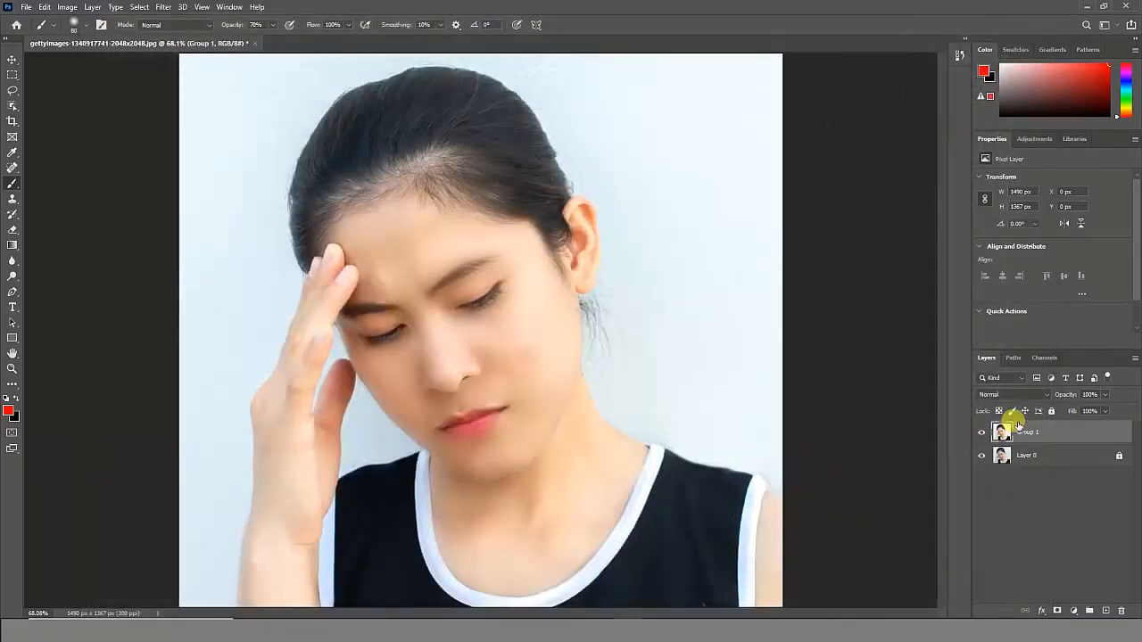
# - Compare the brightened Group 1 layer with the original portrait by switching its visibility, and review the finished image
pyautogui.click(981, 431)
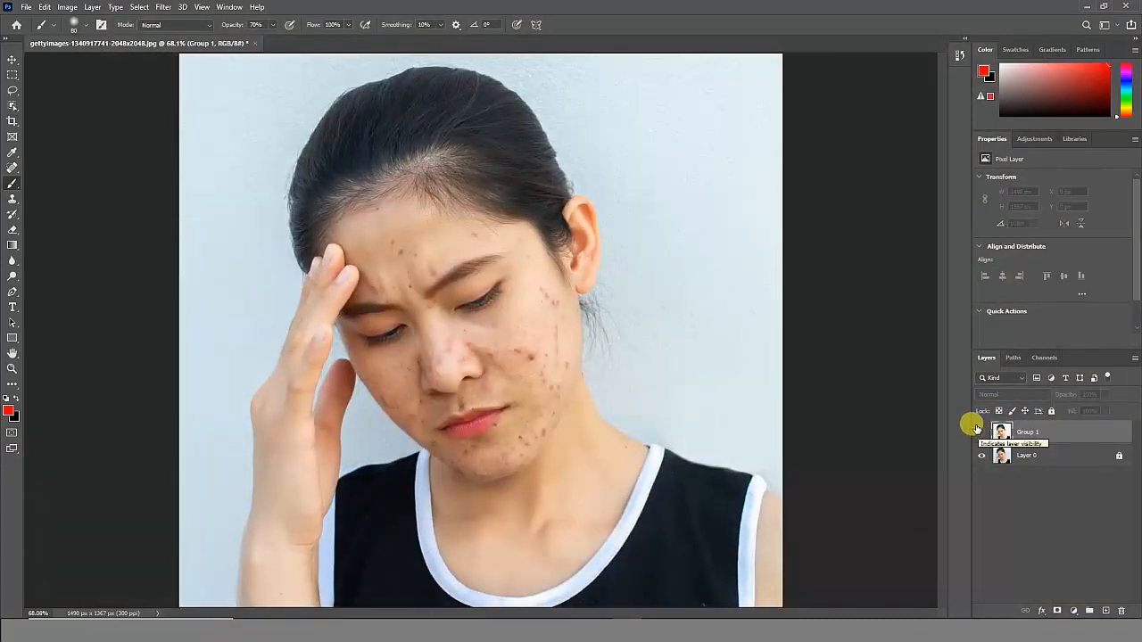
pyautogui.click(979, 431)
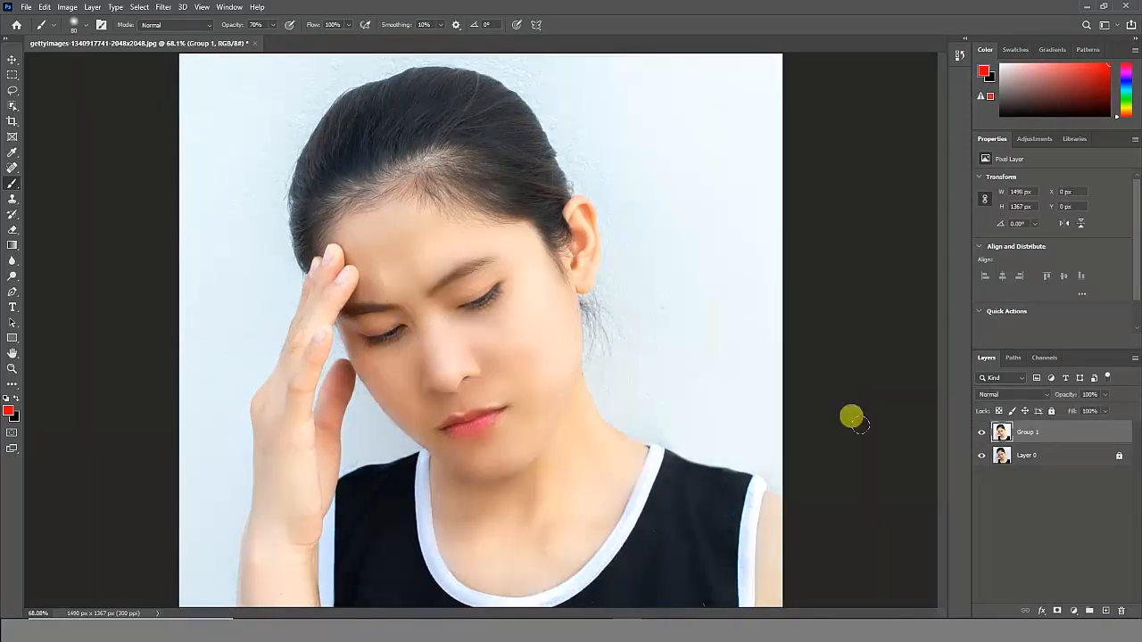
pyautogui.scroll(-2, 757, 409)
pyautogui.scroll(2, 657, 389)
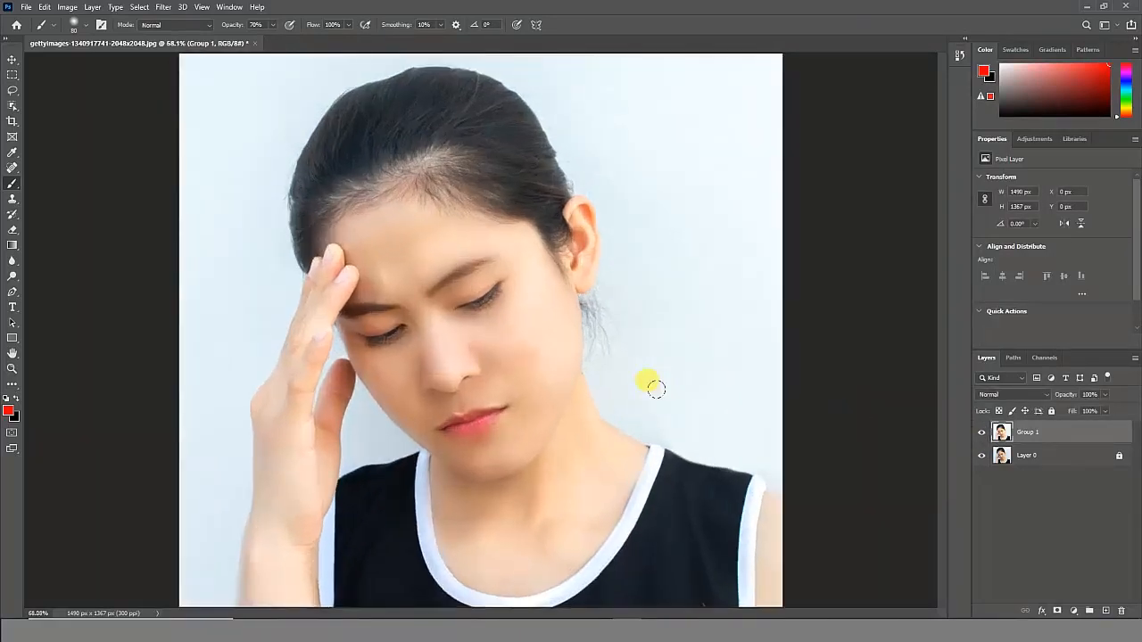
pyautogui.scroll(-1, 656, 389)
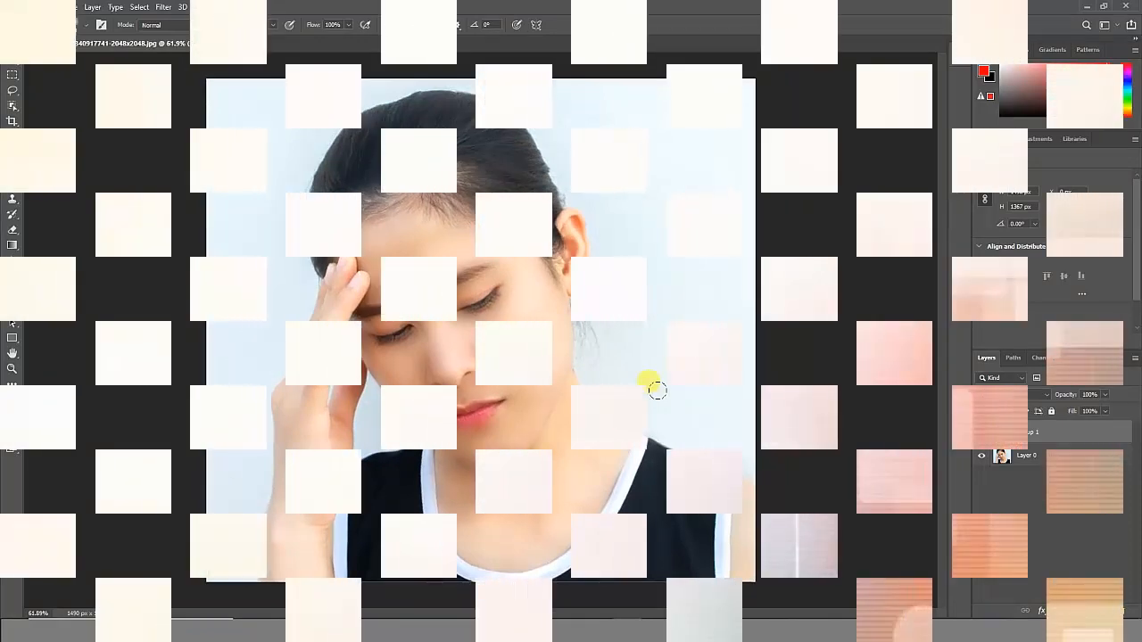